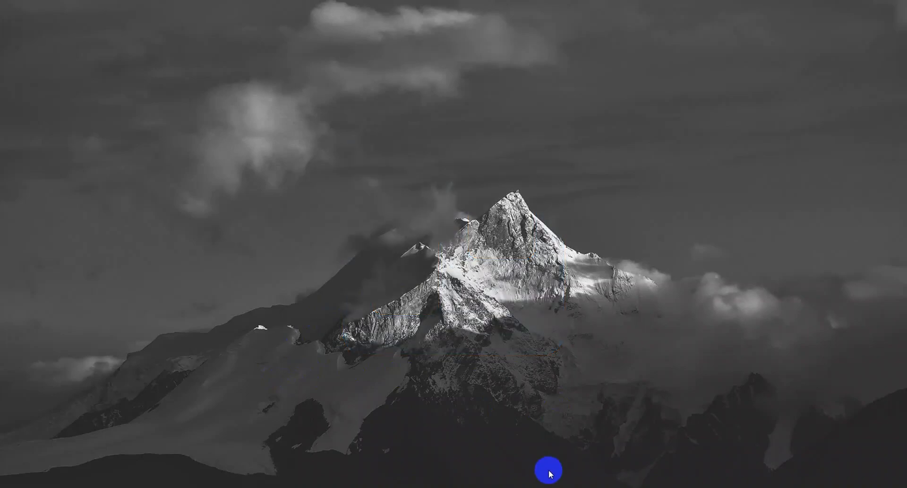
- Read the document's Trello introduction and its sections on Board, List, Card and Collaboration
left_click(579, 451)
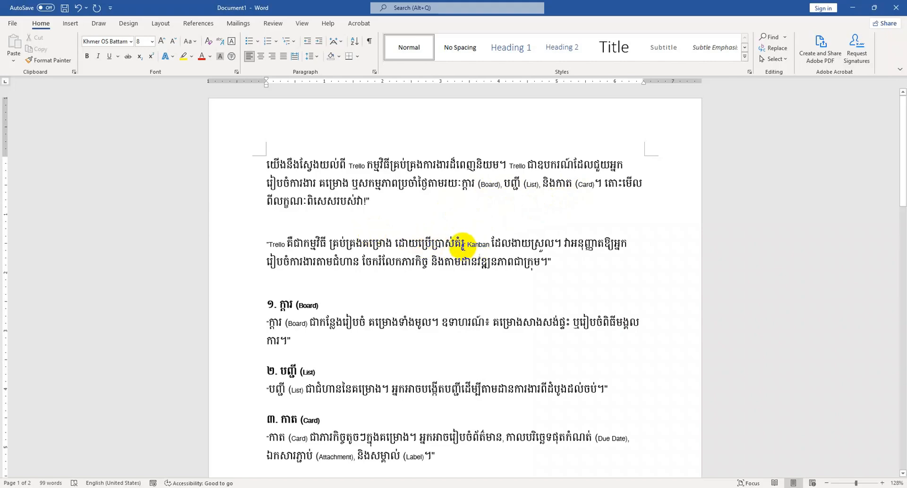
mouse_move(466, 243)
left_mouse_down()
mouse_move(543, 226)
mouse_move(472, 245)
left_mouse_up()
left_click(512, 245)
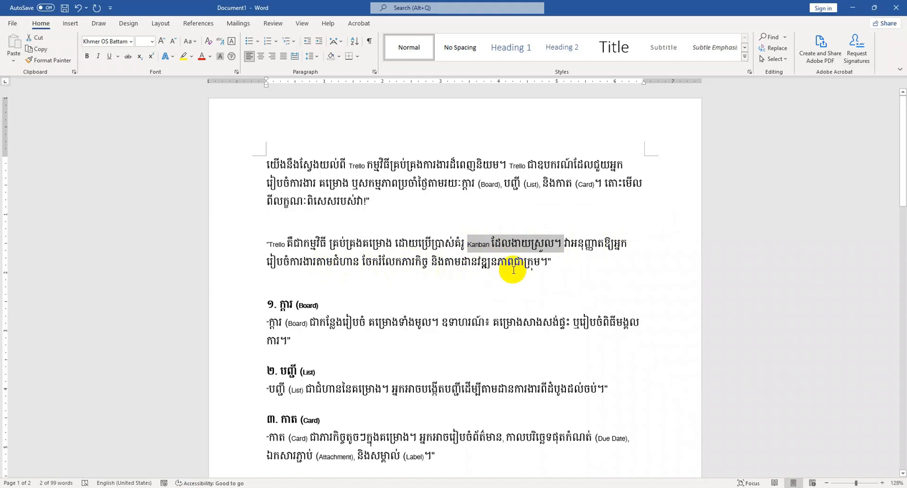
scroll(338, 276, "down", 1)
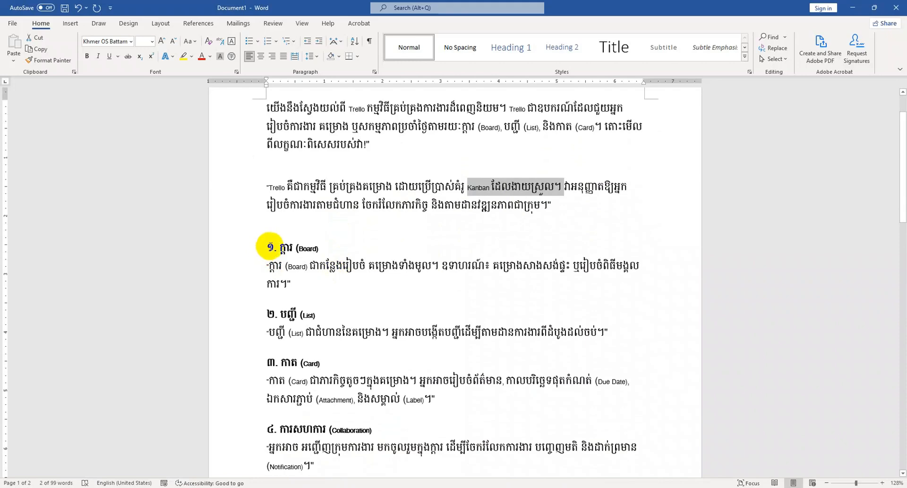
scroll(286, 283, "down", 1)
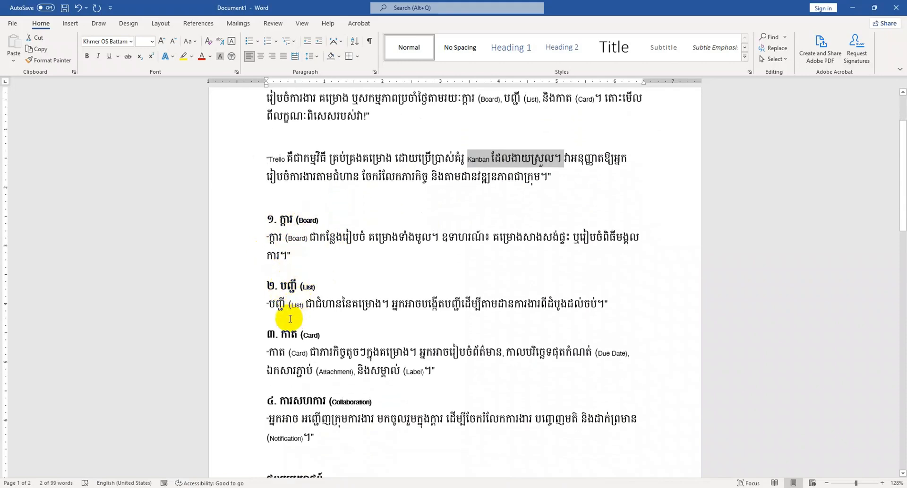
scroll(307, 323, "down", 1)
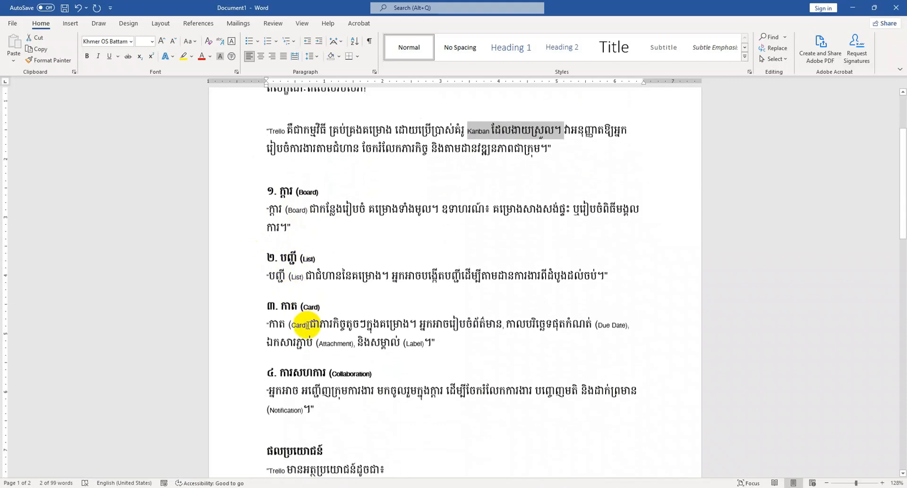
scroll(330, 335, "down", 1)
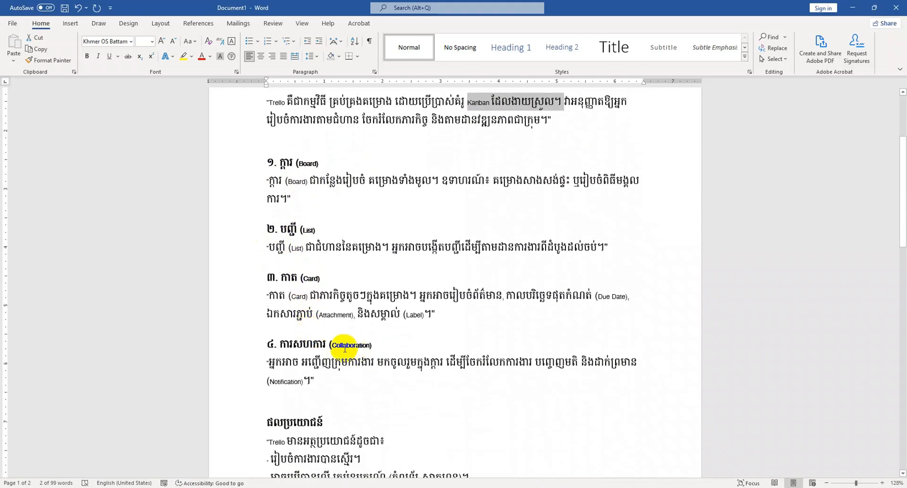
double_click(357, 345)
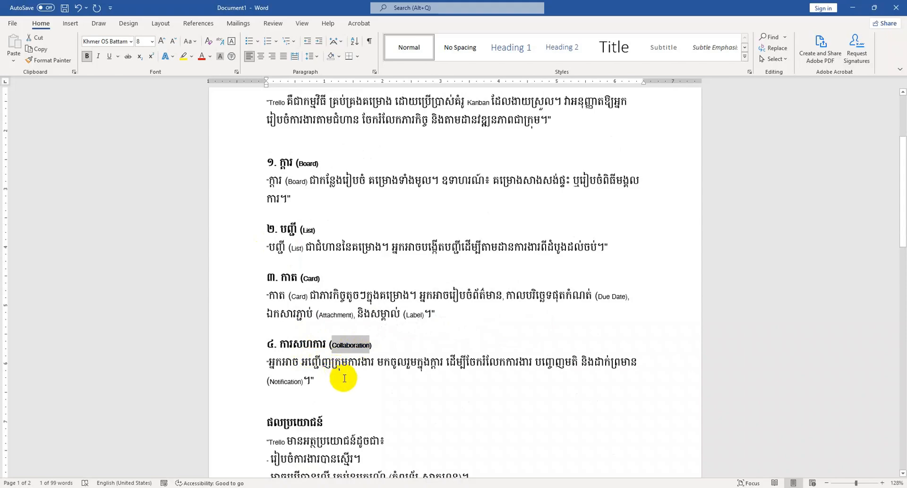
- Read the document's section on Trello's benefits and its first usage steps about trello.com and "Create Board"
scroll(342, 377, "down", 2)
scroll(341, 376, "down", 1)
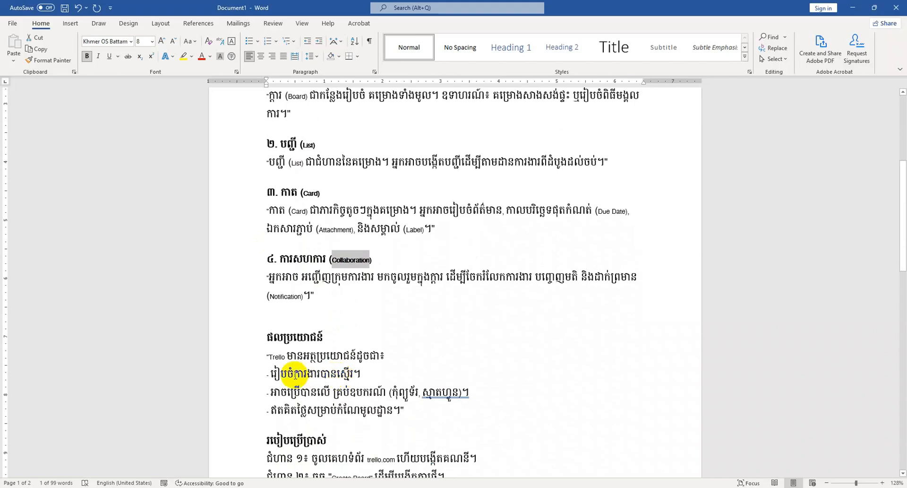
mouse_move(263, 374)
left_mouse_down()
mouse_move(364, 374)
mouse_move(270, 376)
left_mouse_up()
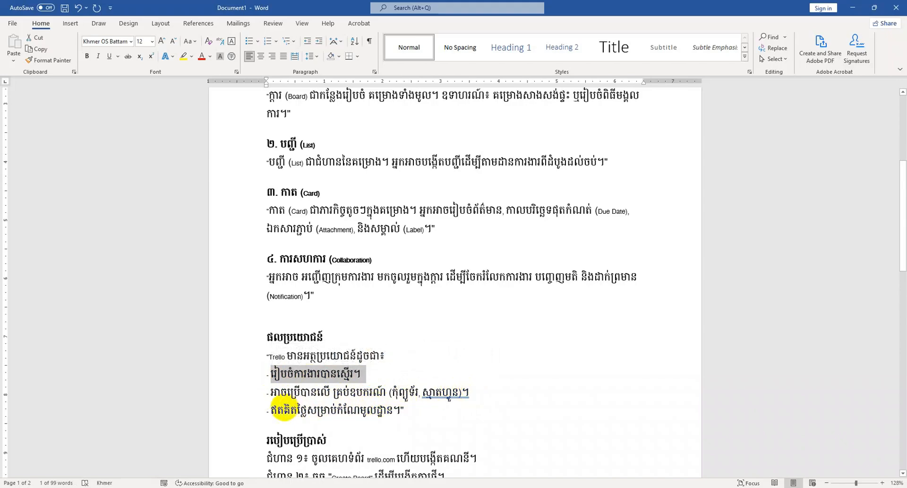
mouse_move(263, 408)
left_mouse_down()
mouse_move(410, 411)
mouse_move(265, 414)
left_mouse_up()
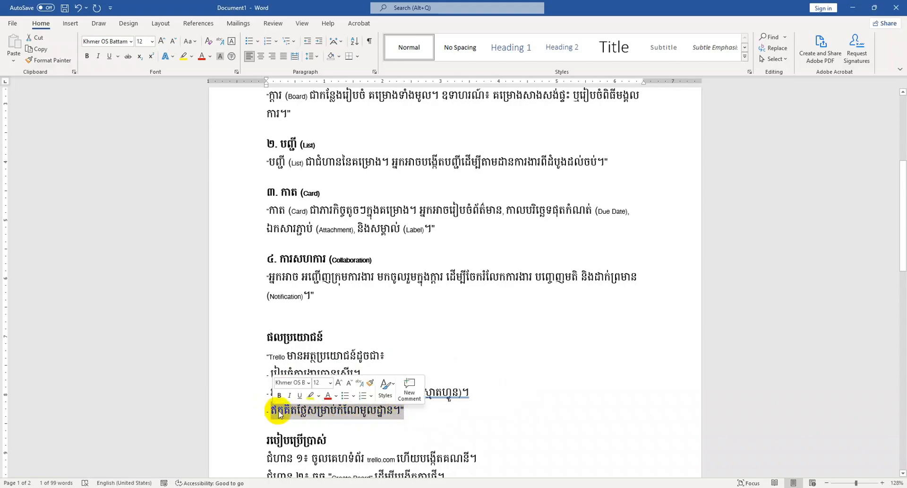
scroll(354, 416, "down", 2)
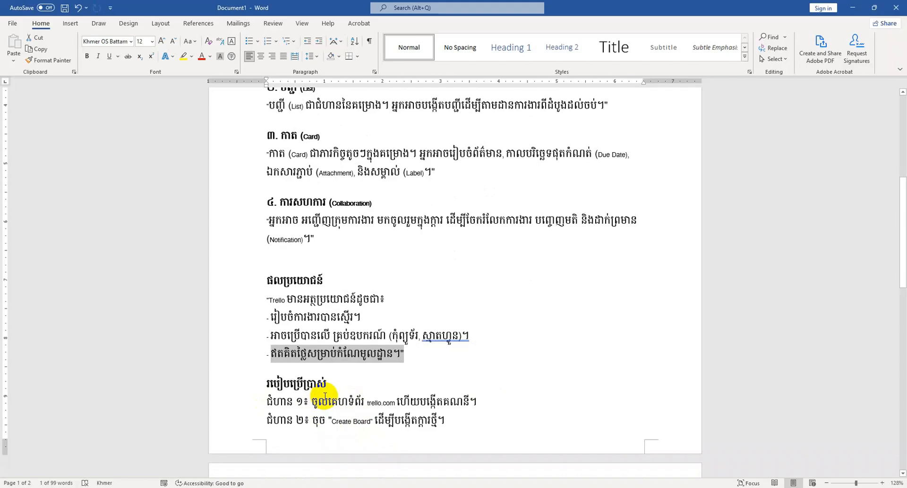
scroll(343, 398, "down", 1)
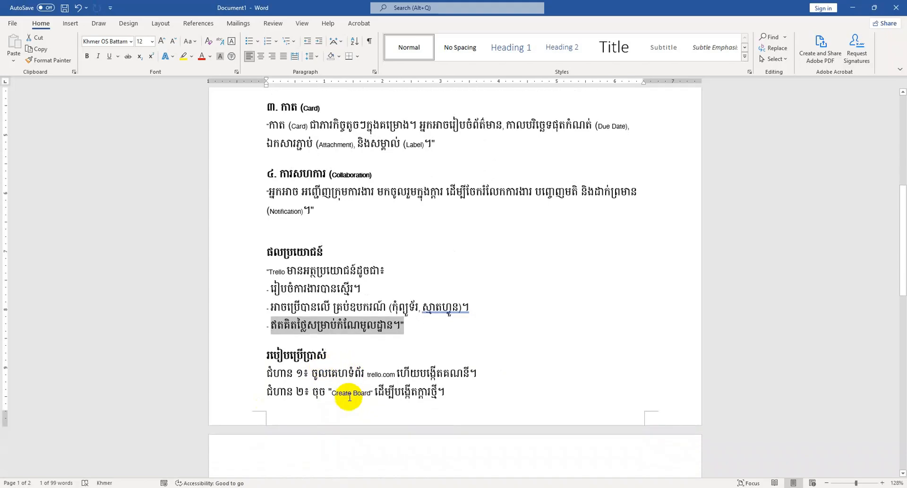
- Switch to Chrome and open the trello.com website
left_click(575, 486)
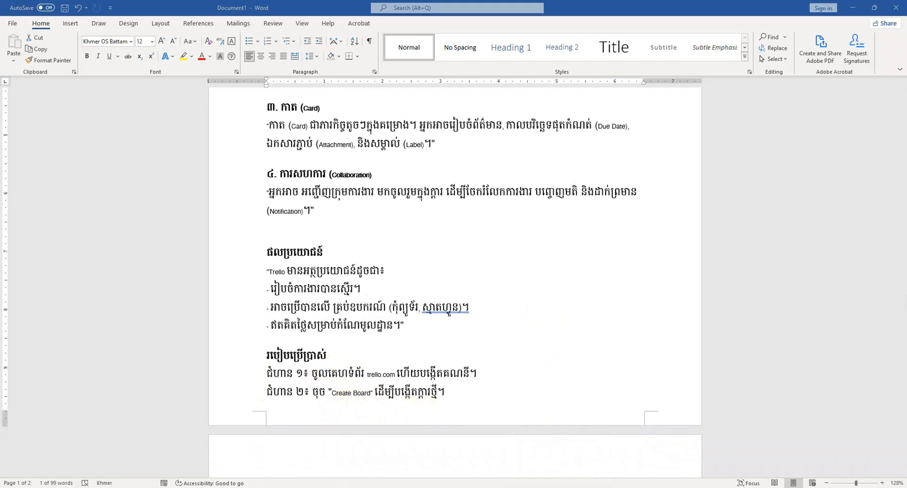
left_click(251, 30)
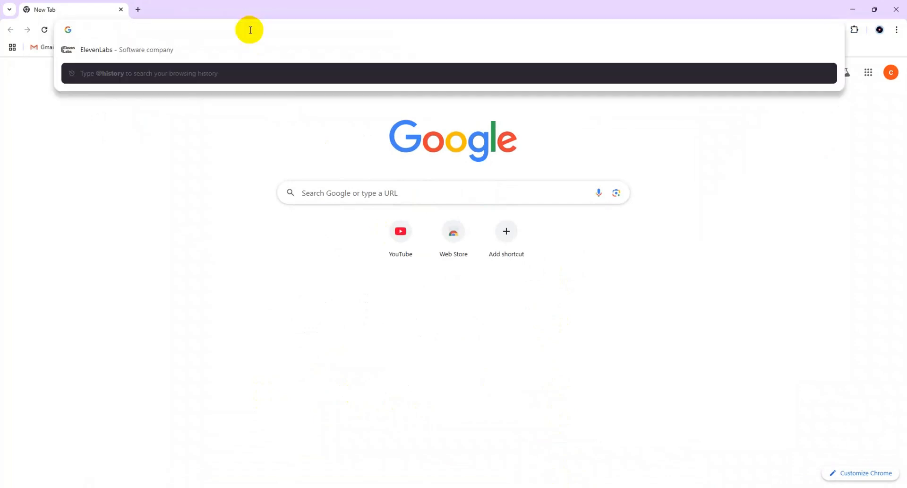
type("tr")
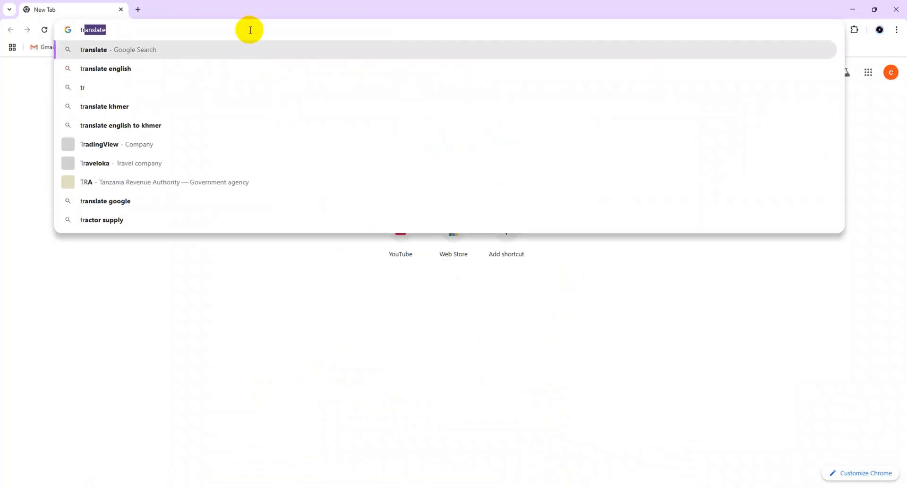
type("ello.com")
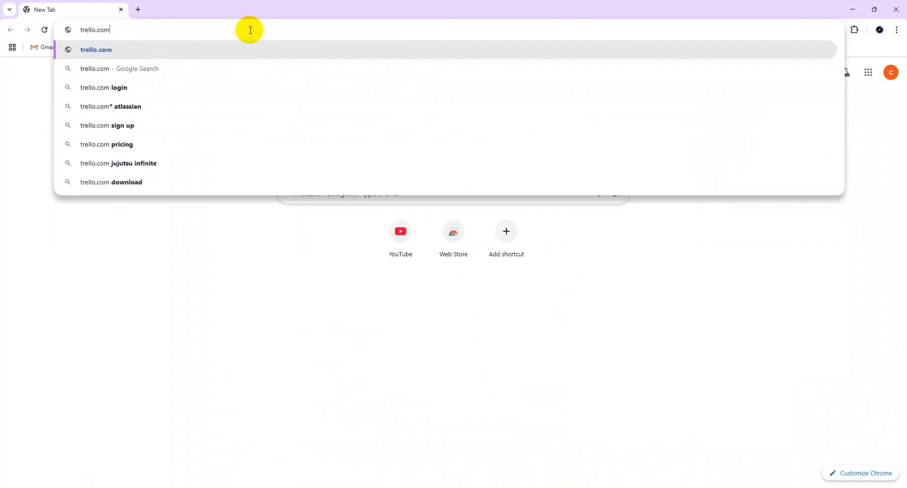
key("Return")
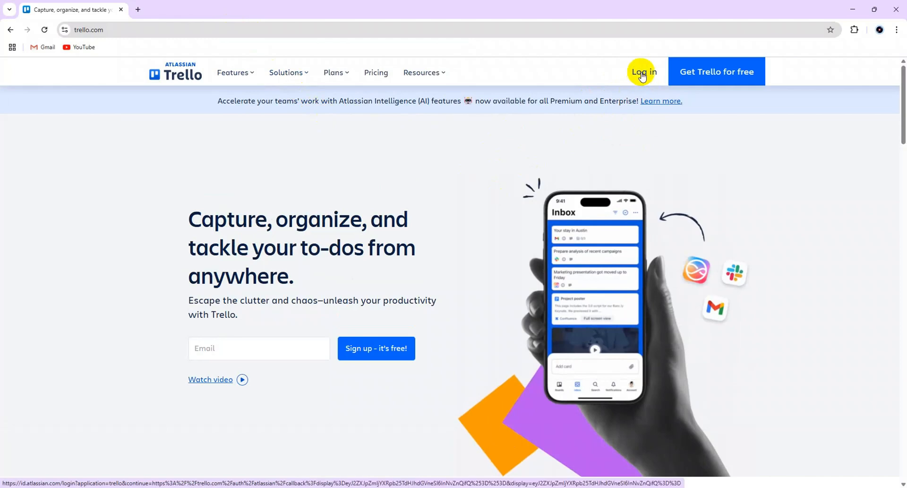
- Sign up for Trello through the existing Google account, confirming creation of both the Atlassian and the Trello account
scroll(364, 229, "down", 1)
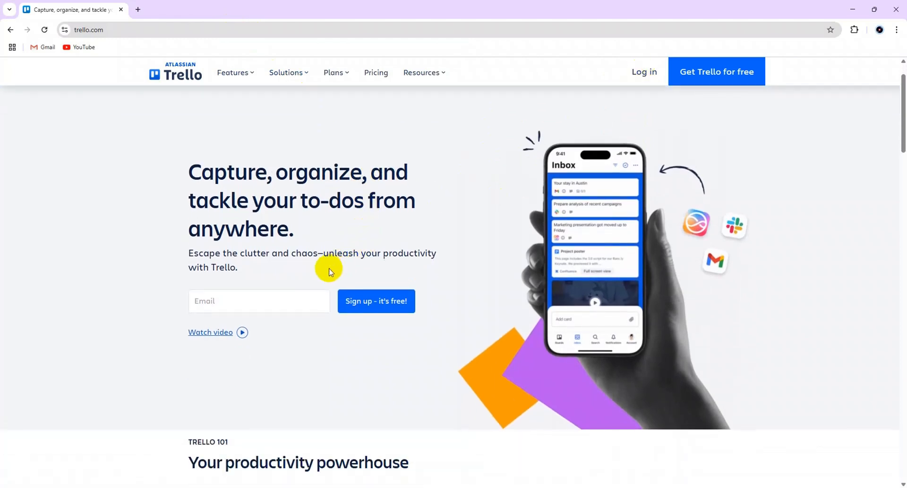
left_click(258, 302)
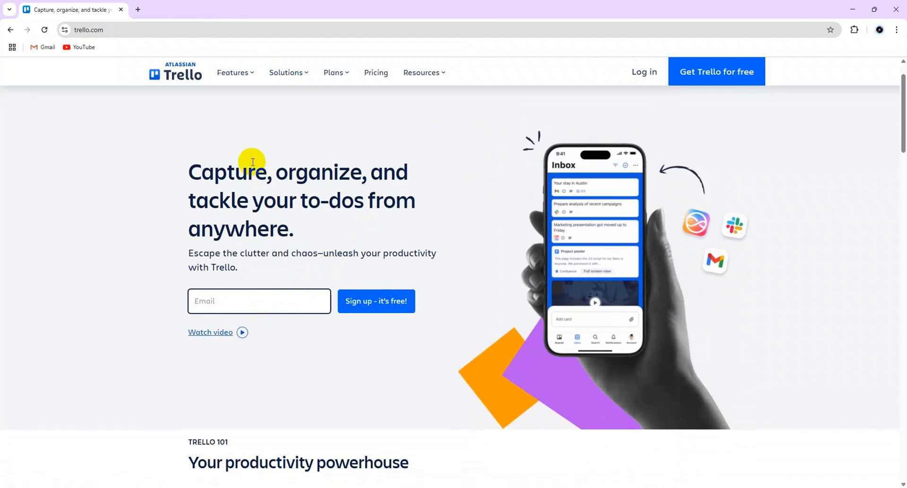
scroll(260, 170, "down", 3)
scroll(288, 182, "down", 2)
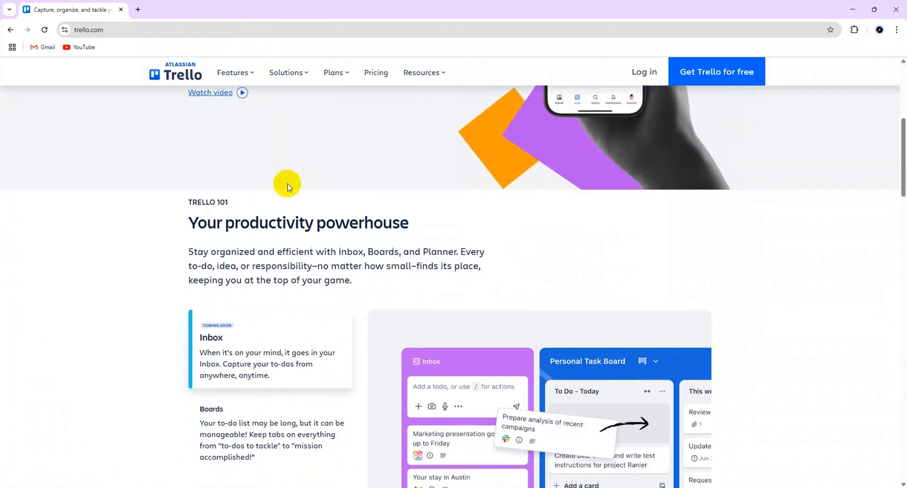
scroll(287, 185, "up", 6)
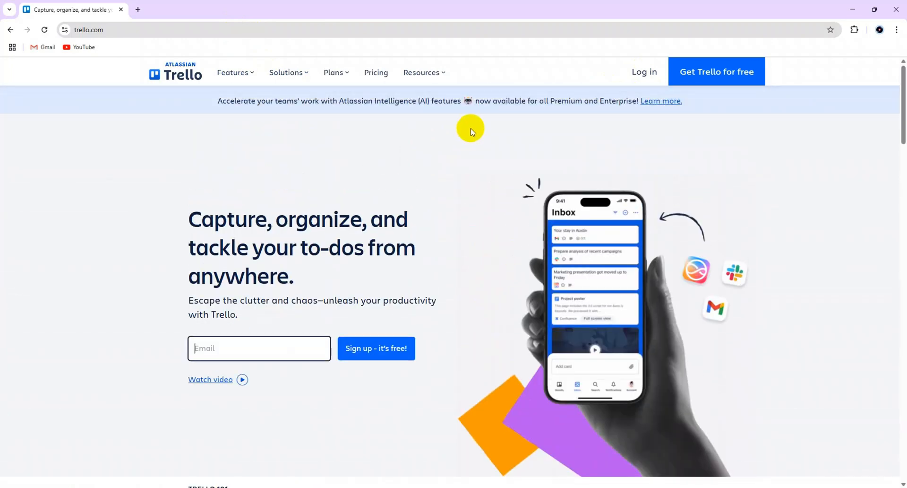
left_click(642, 71)
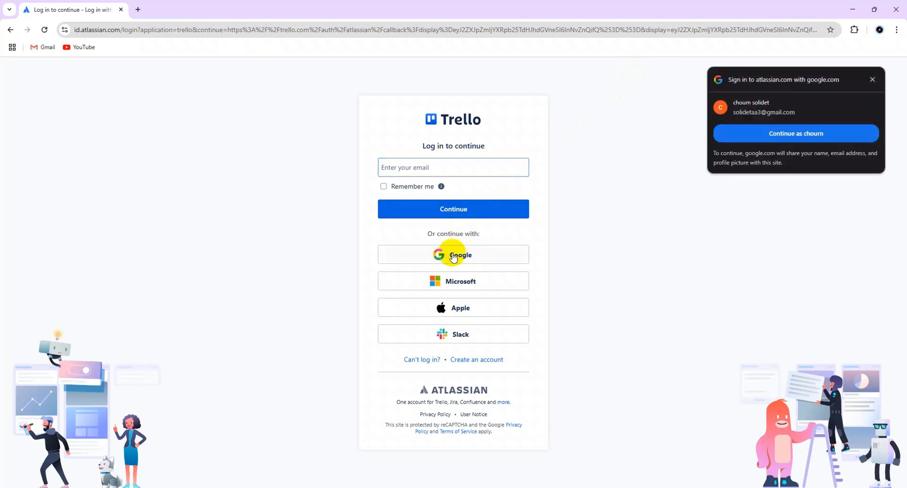
left_click(460, 256)
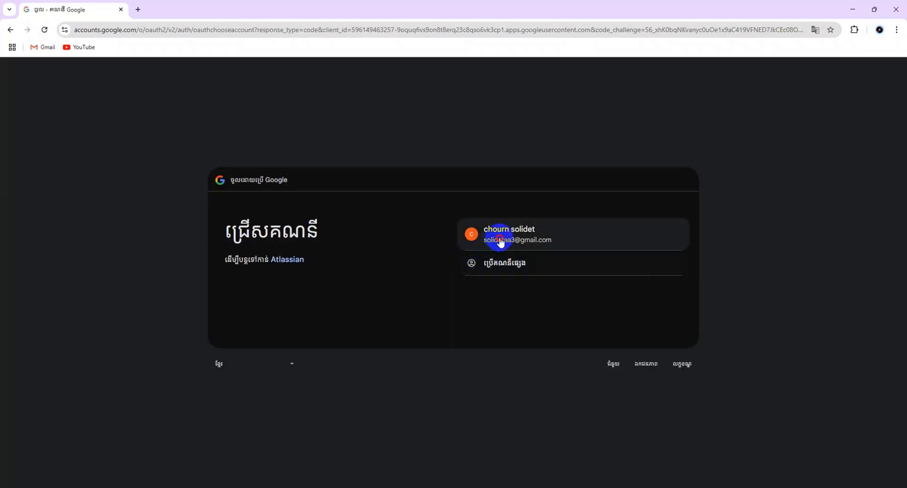
left_click(501, 241)
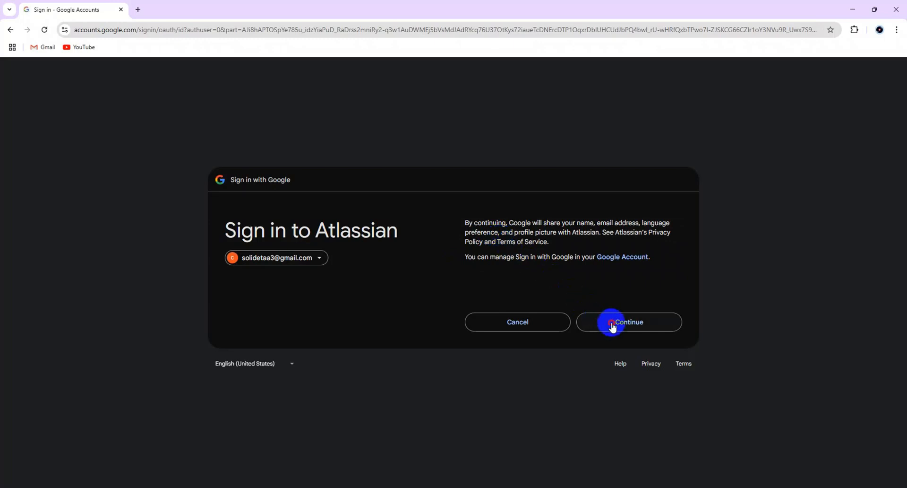
left_click(612, 323)
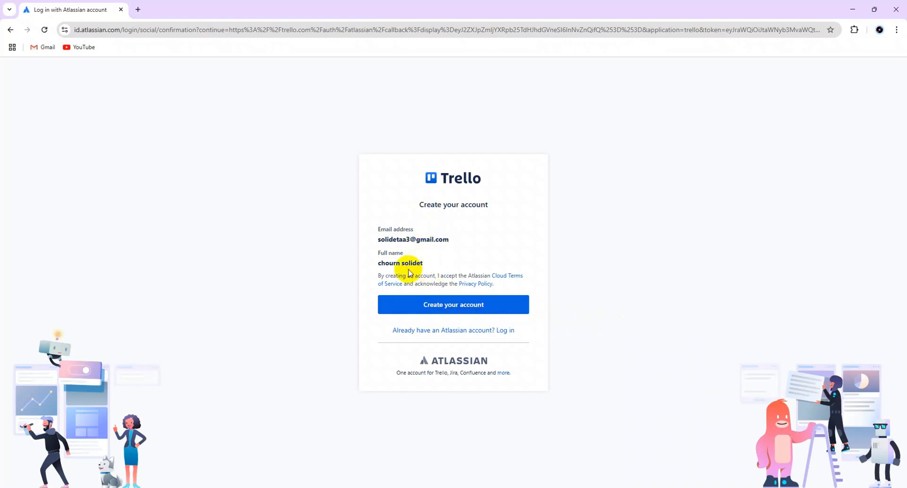
left_click(460, 304)
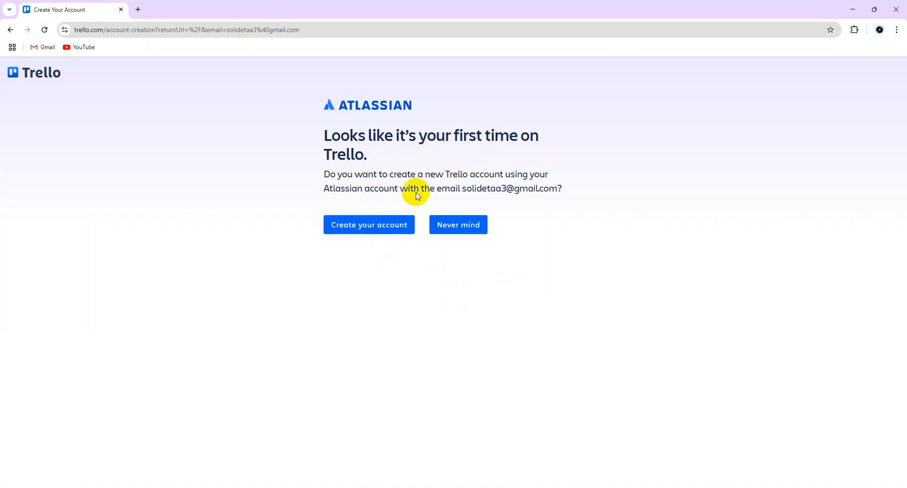
left_click(390, 229)
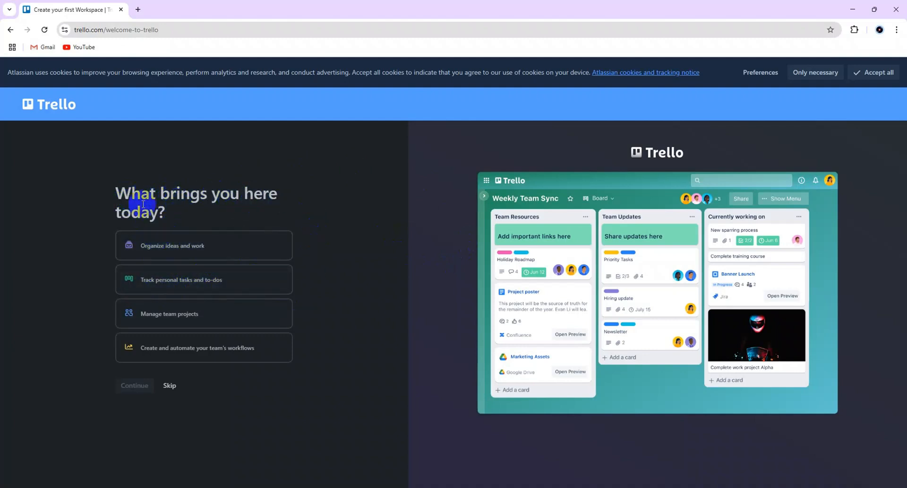
- Skip the "What brings you here today?" question and name the first board "Youtube Videos"
left_click_drag(112, 195, 243, 206)
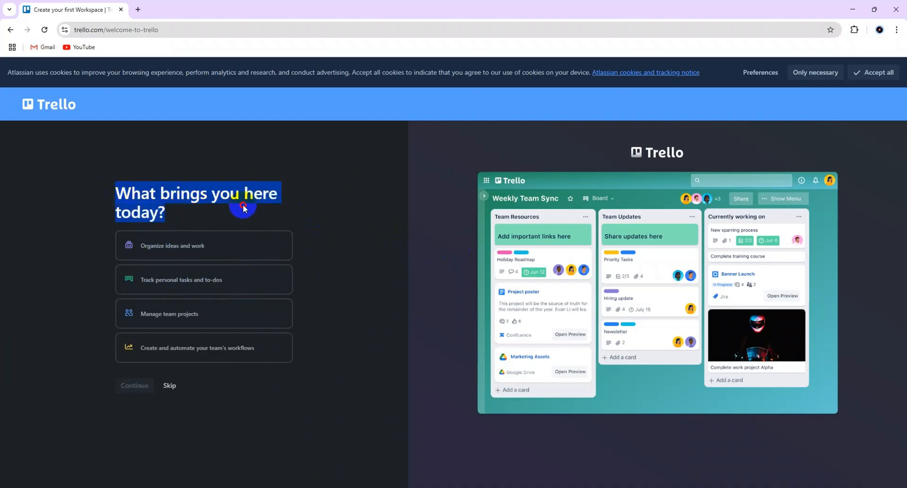
left_click(171, 385)
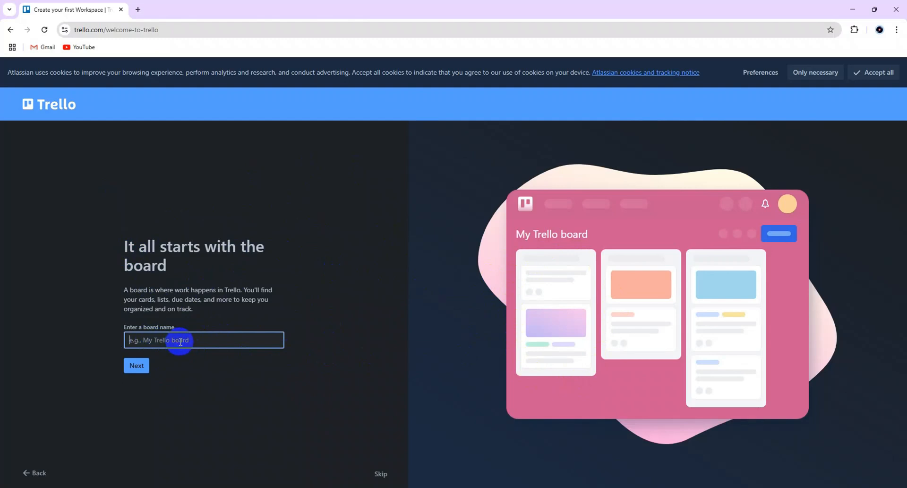
type("Youtube Videos")
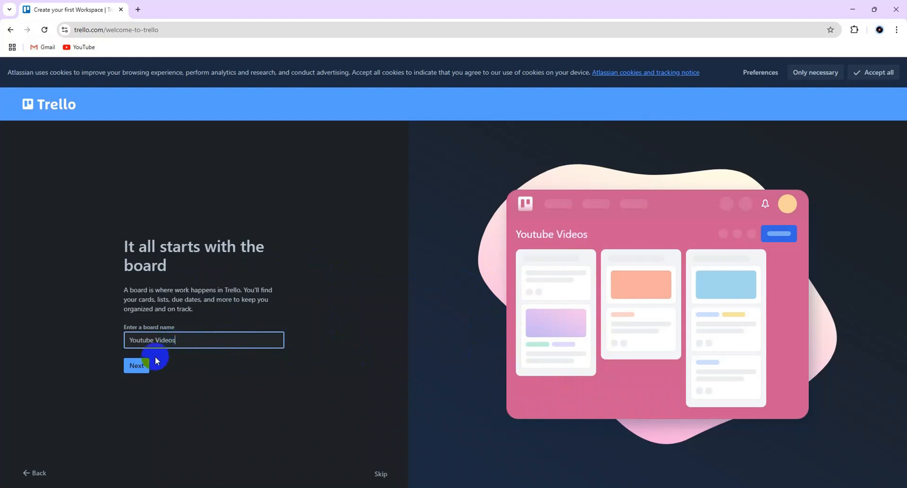
left_click(139, 367)
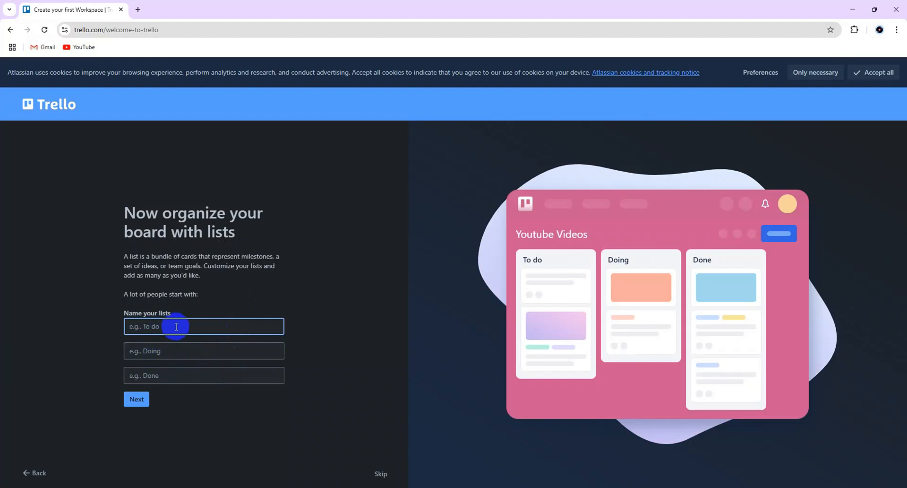
- Name the board's three lists "To do", "Doing" and "Done" and proceed to the card setup
type("To do")
key("Tab")
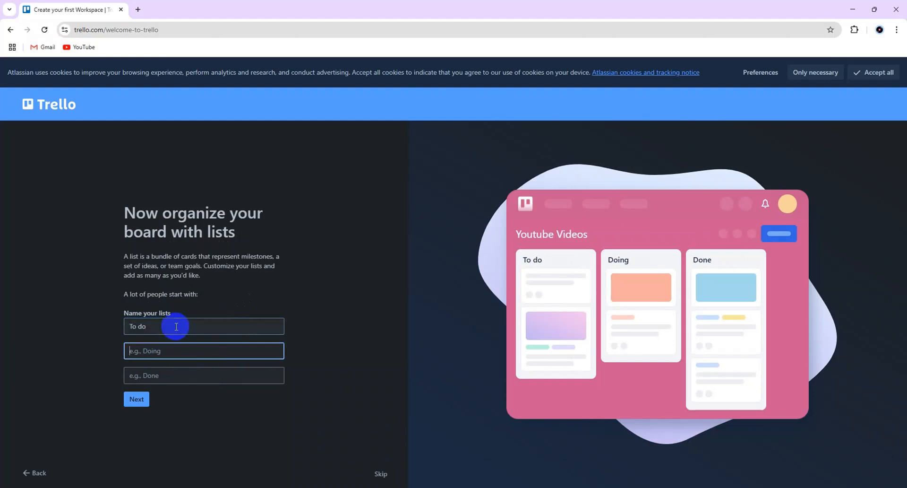
type("Doing")
left_click(168, 375)
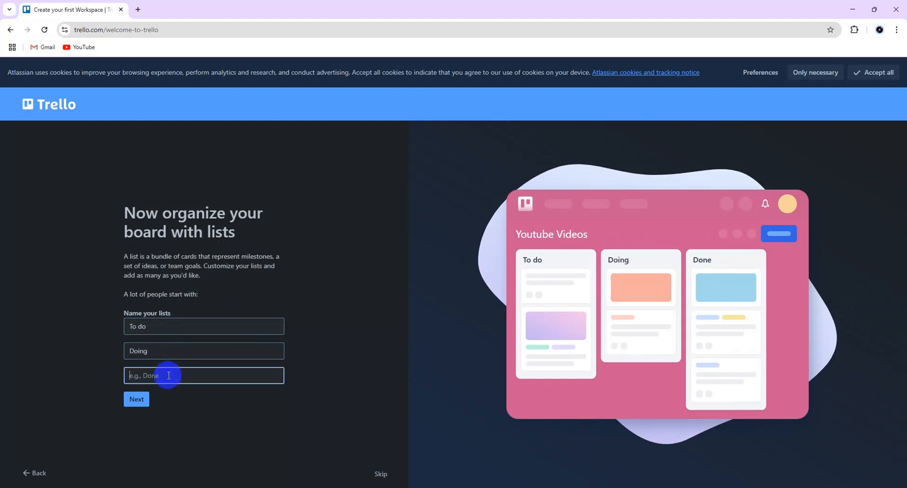
type("Done")
left_click(138, 399)
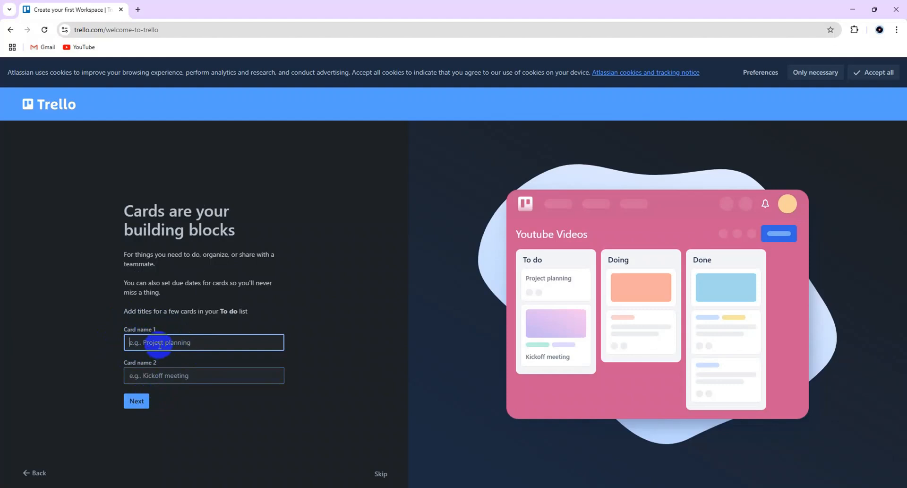
- Name the two starter cards in the To do list "write script" and "record sound" and continue to the next setup page
type("ws")
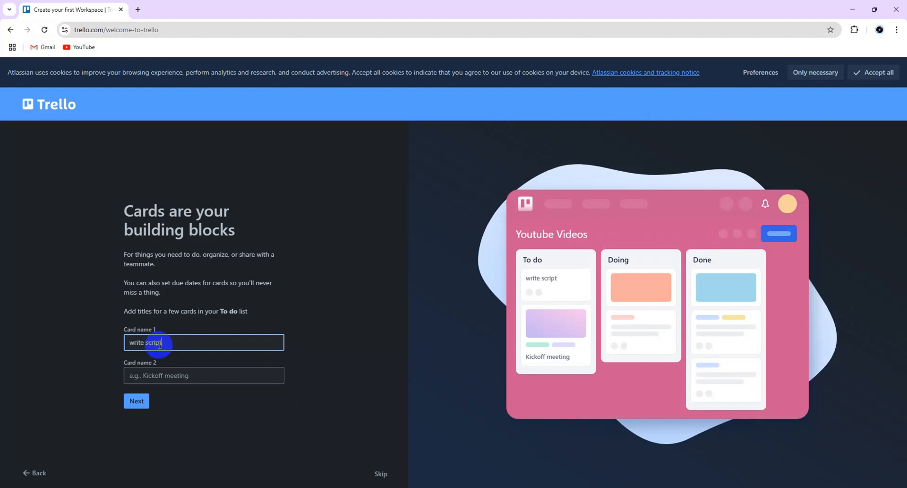
left_click_drag(166, 341, 120, 342)
left_click(188, 343)
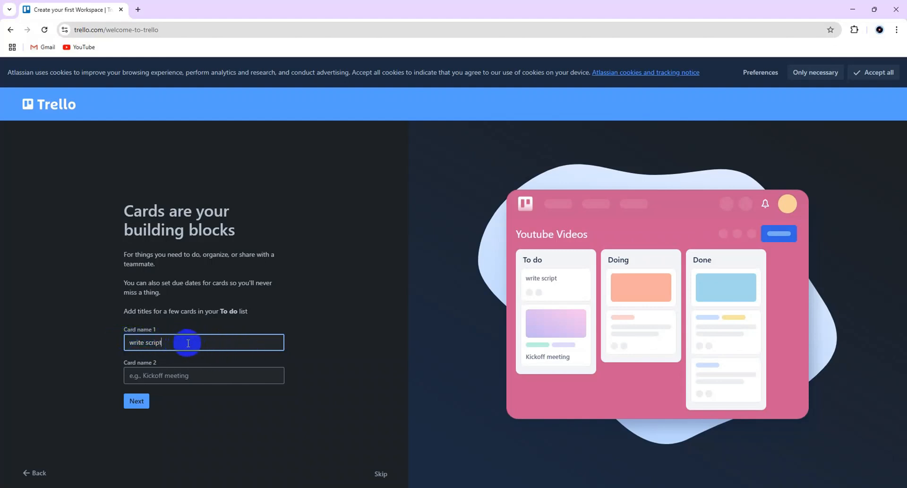
left_click(164, 375)
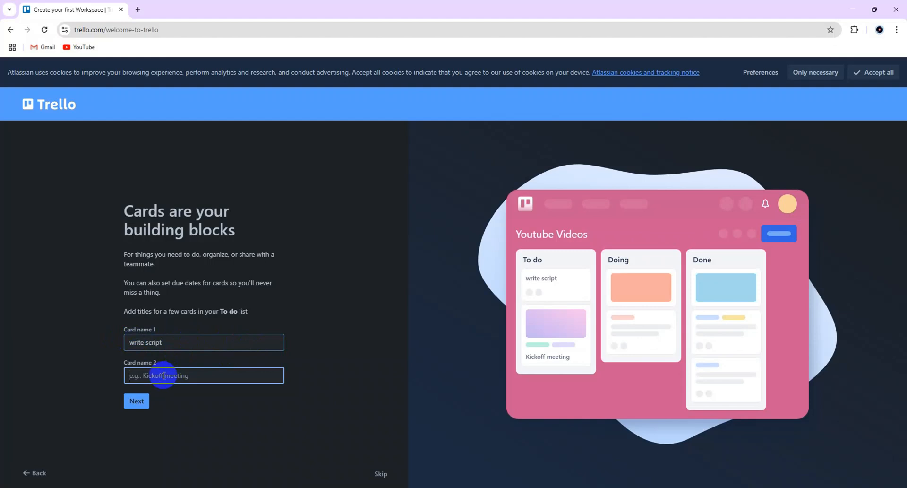
type("record sound")
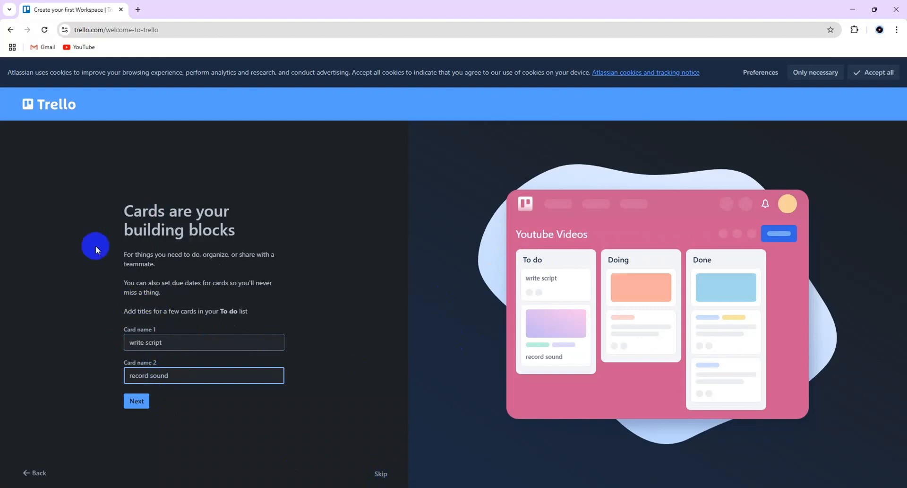
left_click(140, 405)
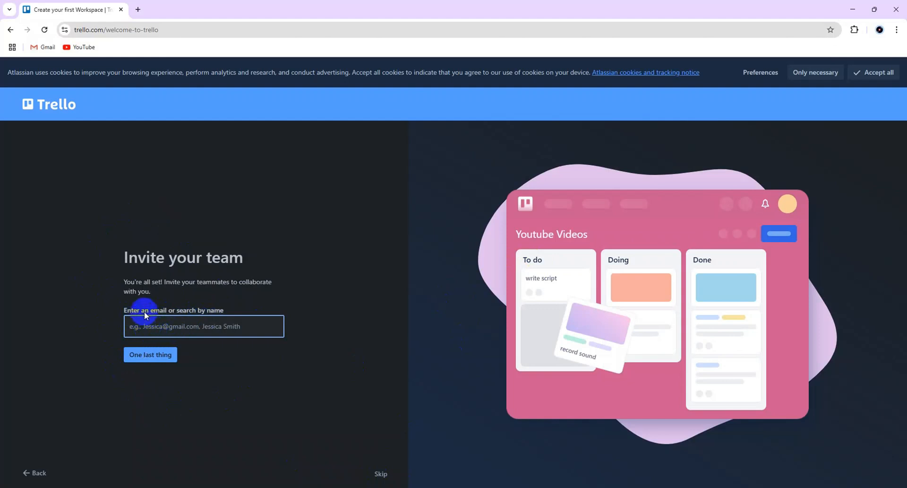
- Skip inviting teammates and proceed past the Premium trial notice to the first board
left_click_drag(121, 256, 241, 257)
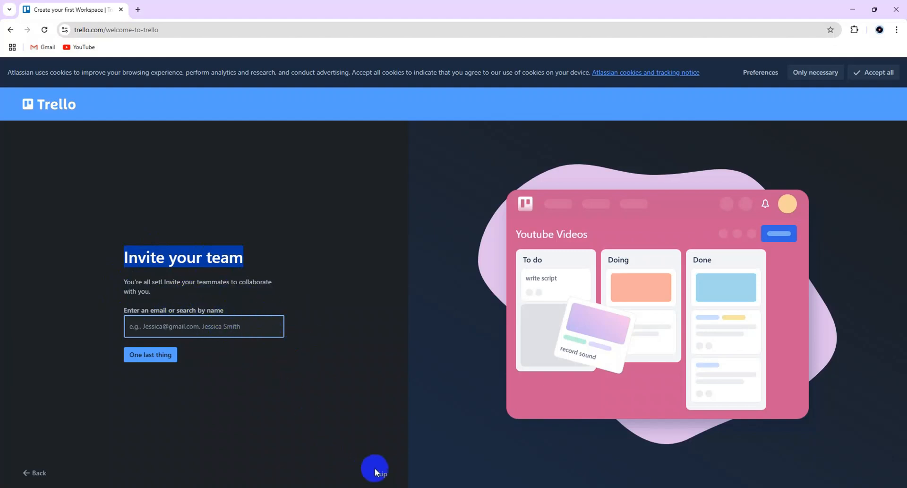
left_click(209, 366)
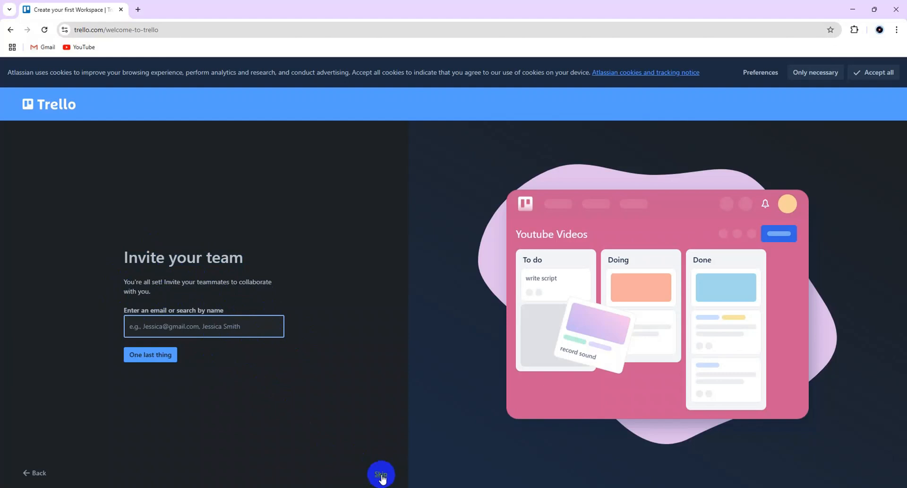
left_click(161, 360)
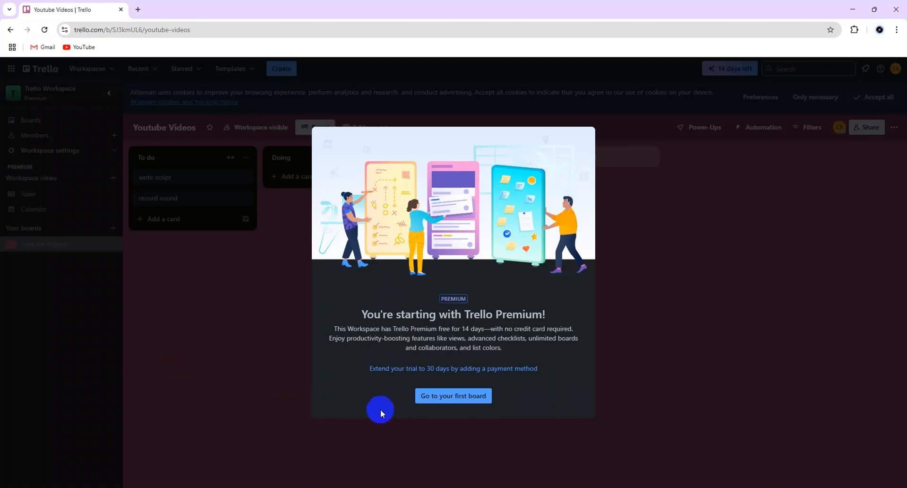
left_click(426, 395)
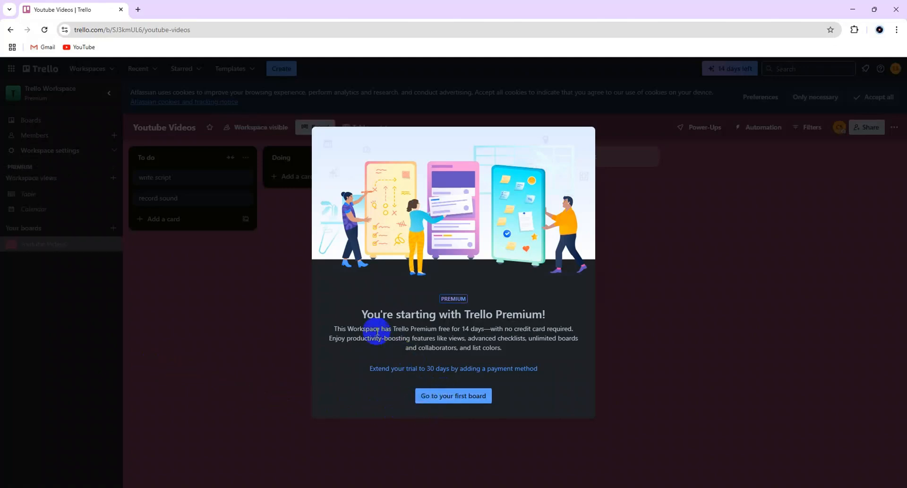
left_click(440, 399)
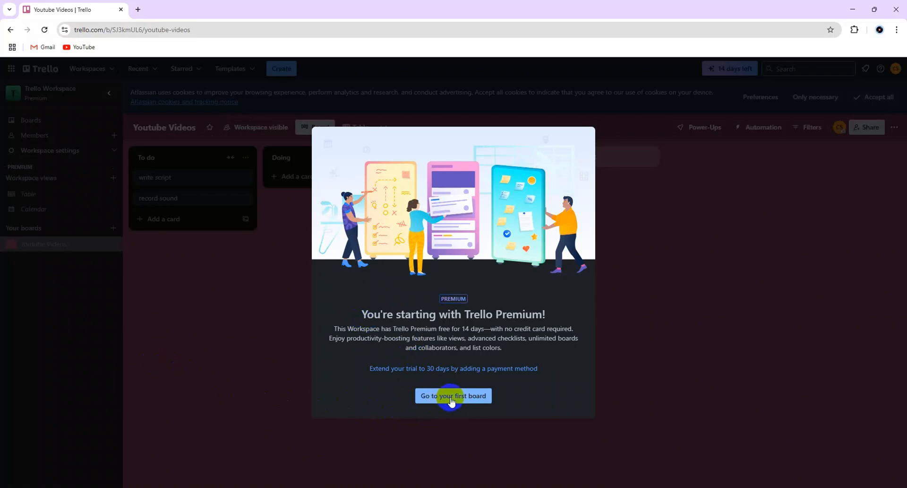
left_click(450, 398)
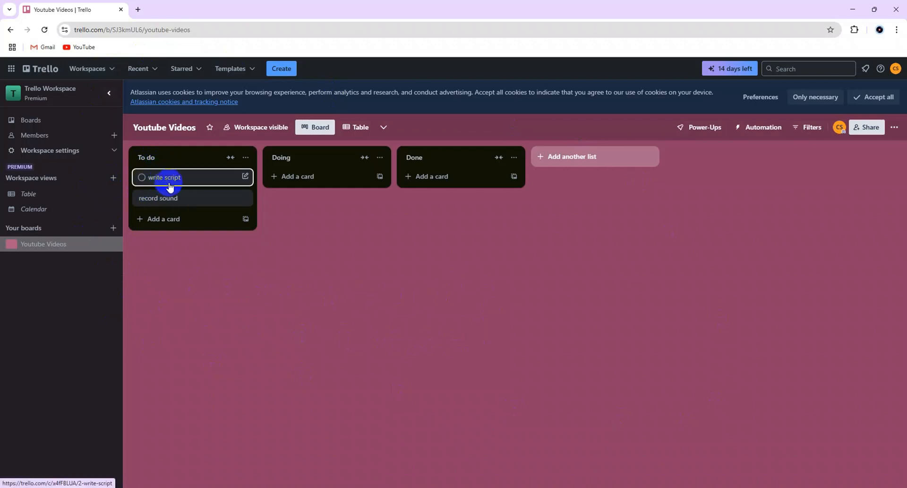
- Add a card "Edit video" to the To do list and move the "write script" card to Doing
left_click(164, 221)
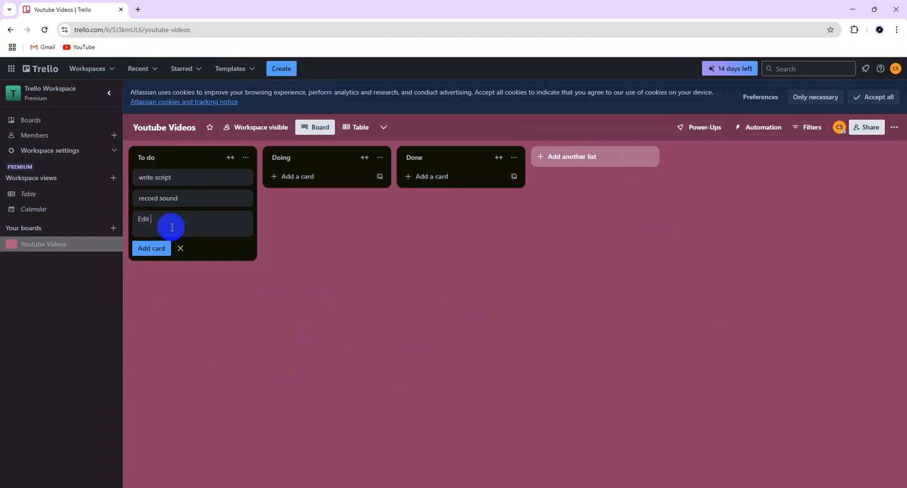
key("Return")
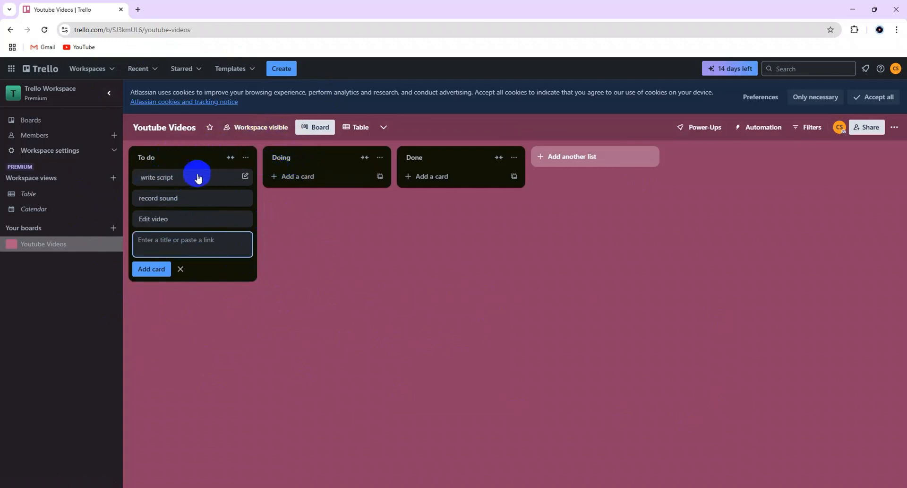
left_click_drag(188, 179, 315, 177)
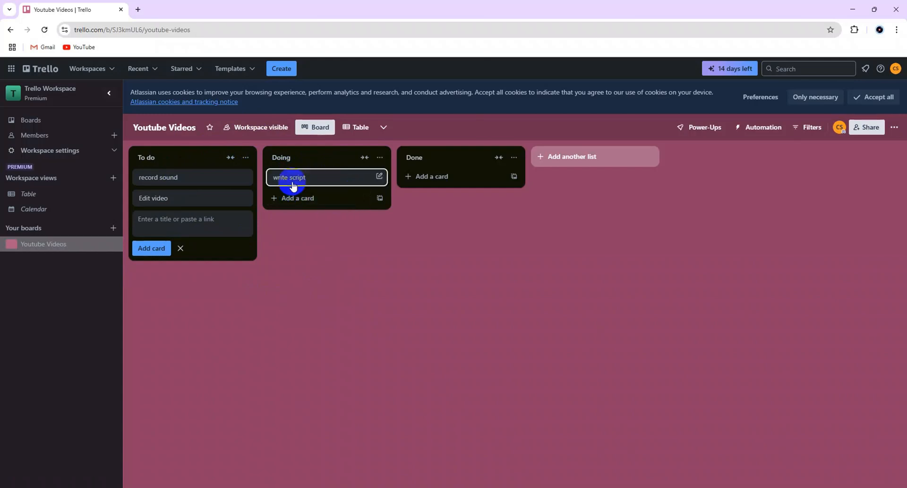
- Open the "record sound" card and add a checklist titled "record"
left_click(198, 175)
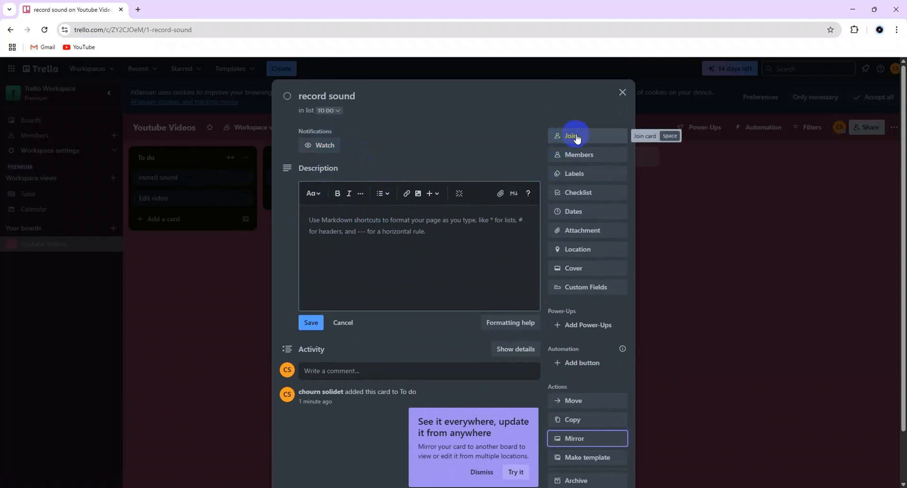
left_click(573, 193)
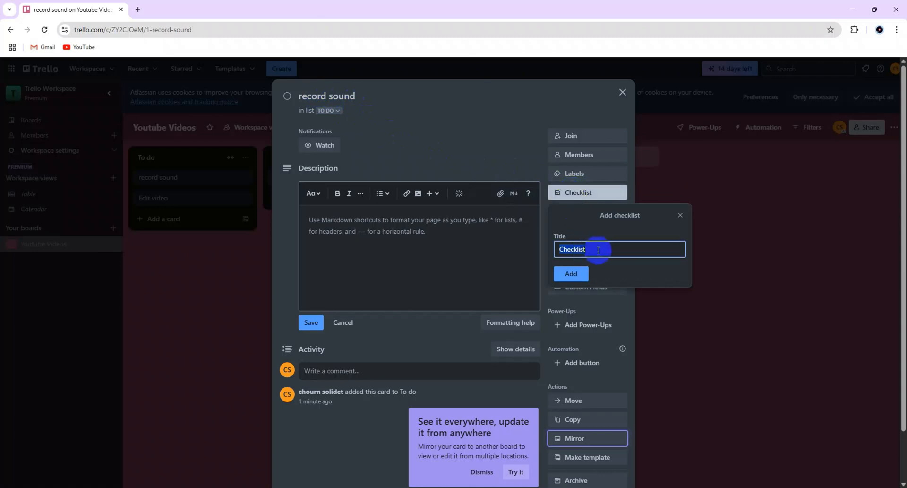
left_click_drag(602, 249, 548, 253)
type("record")
left_click(570, 273)
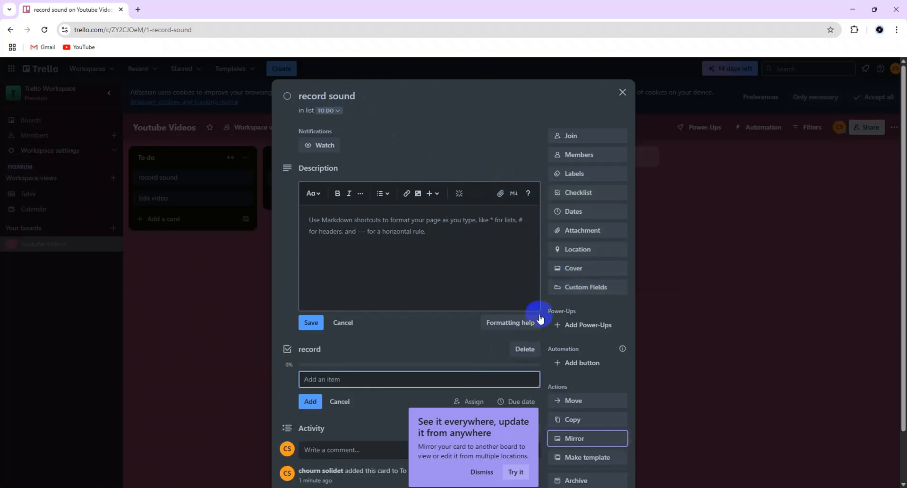
- Add the items "record sound by phone" and "edit sound, reduce noise" to the "record" checklist
scroll(347, 367, "down", 1)
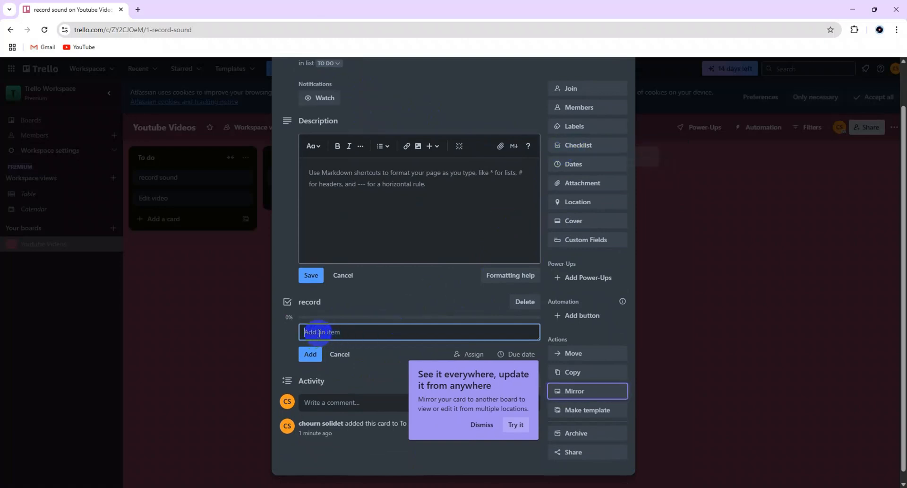
type("record sound by phone")
left_click(314, 353)
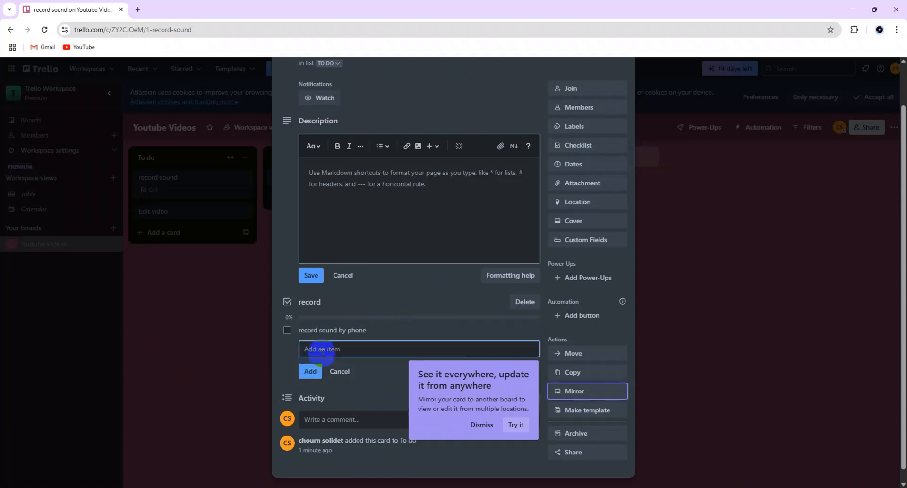
type("e")
type("dit sound")
type(", cu")
key("BackSpace")
key("BackSpace")
type("reduce noise")
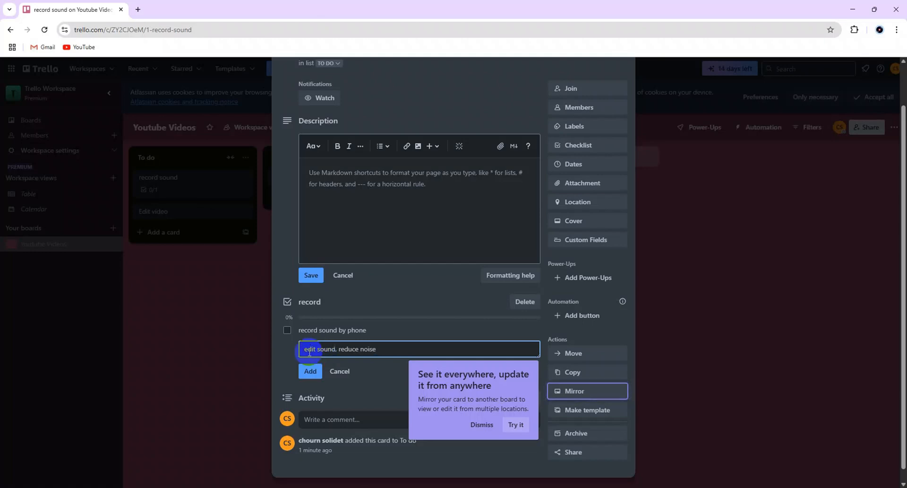
left_click(311, 372)
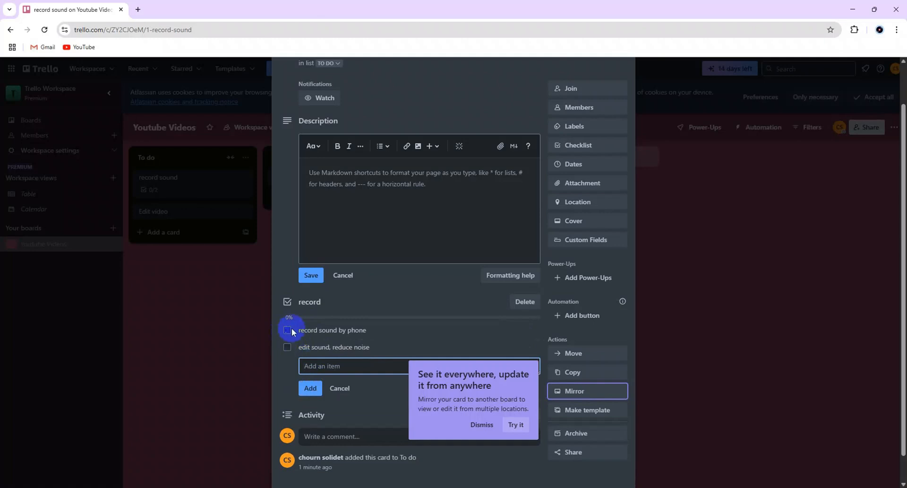
- Look over the "record sound" card's mirroring and date options without changing anything
scroll(338, 185, "up", 1)
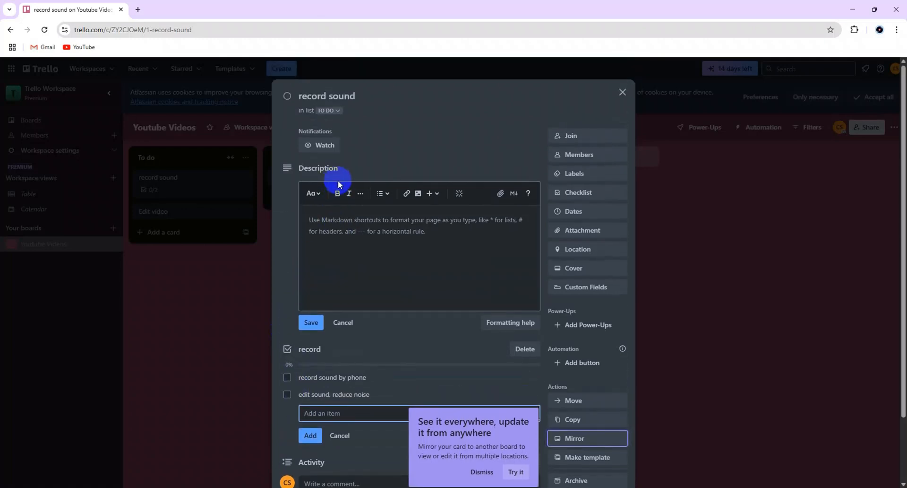
scroll(386, 250, "down", 2)
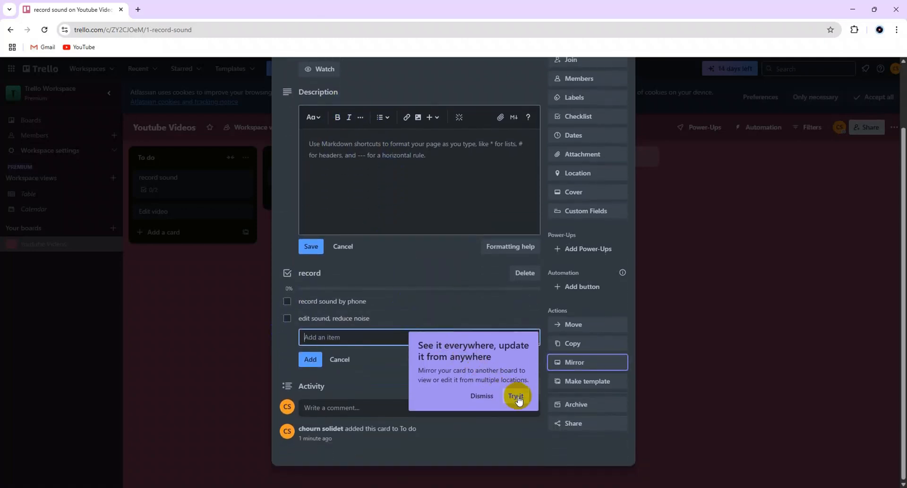
left_click(516, 395)
scroll(539, 255, "up", 1)
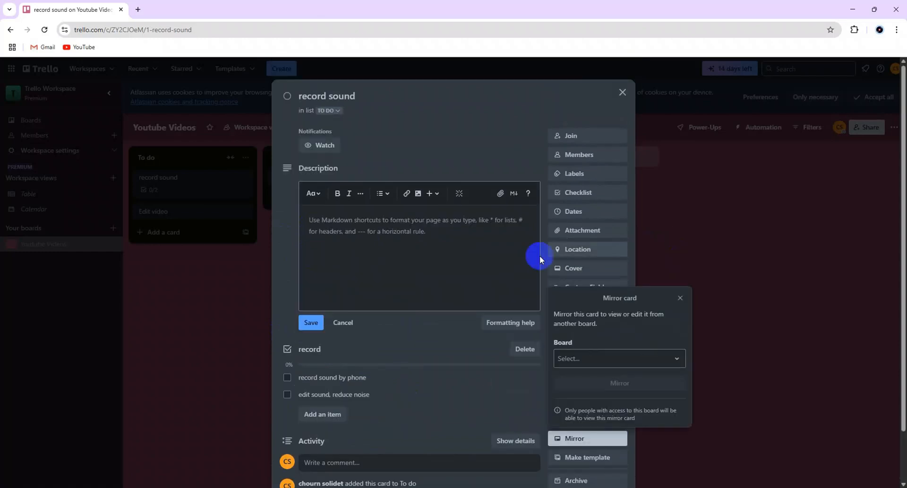
left_click(680, 298)
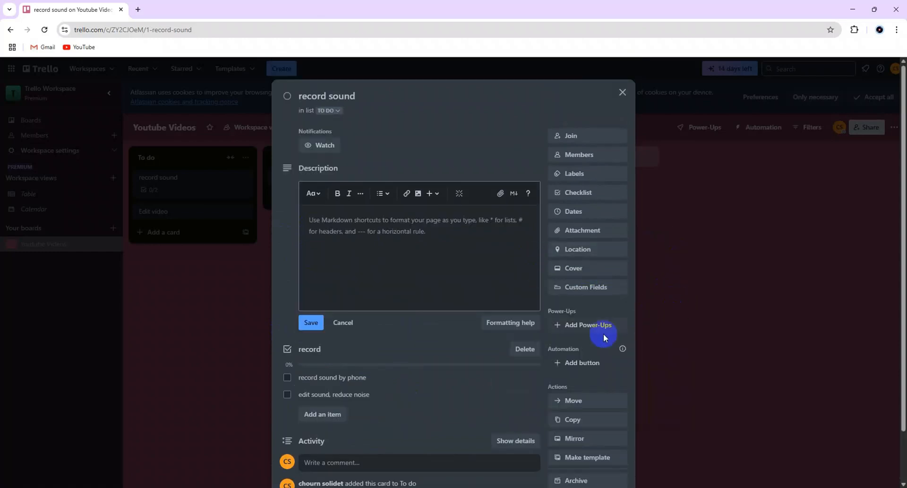
left_click(568, 213)
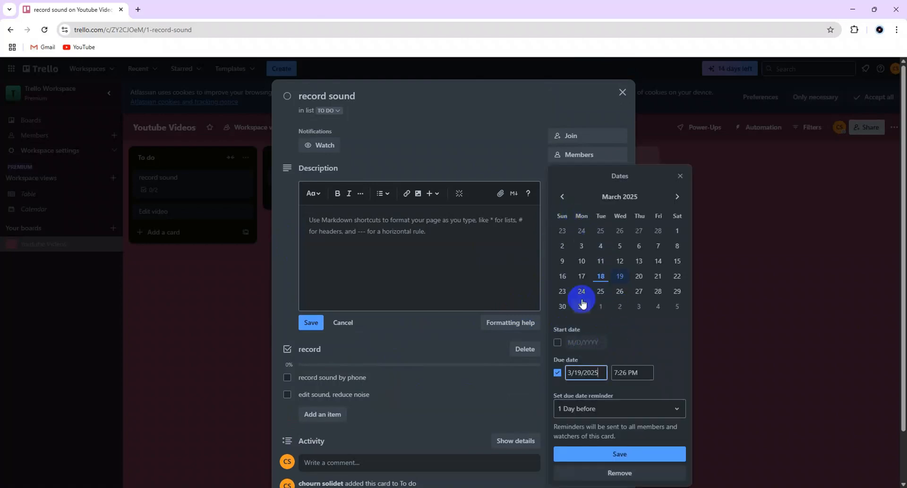
left_click(680, 176)
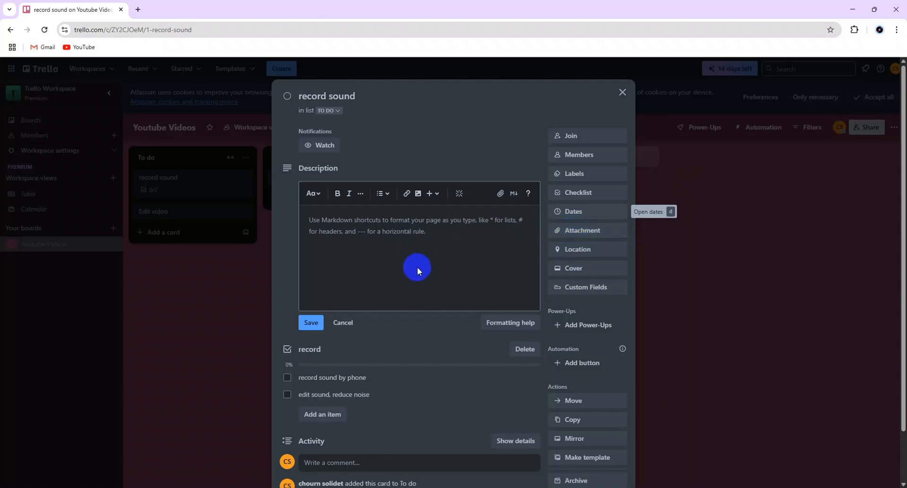
scroll(417, 266, "down", 1)
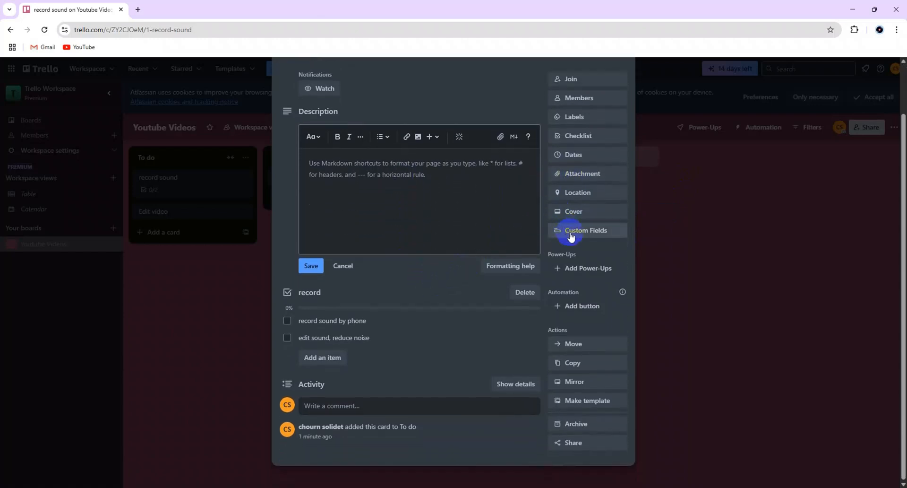
scroll(415, 265, "up", 1)
- Close the "record sound" card and move the "write script" card from Doing to Done
left_click(617, 91)
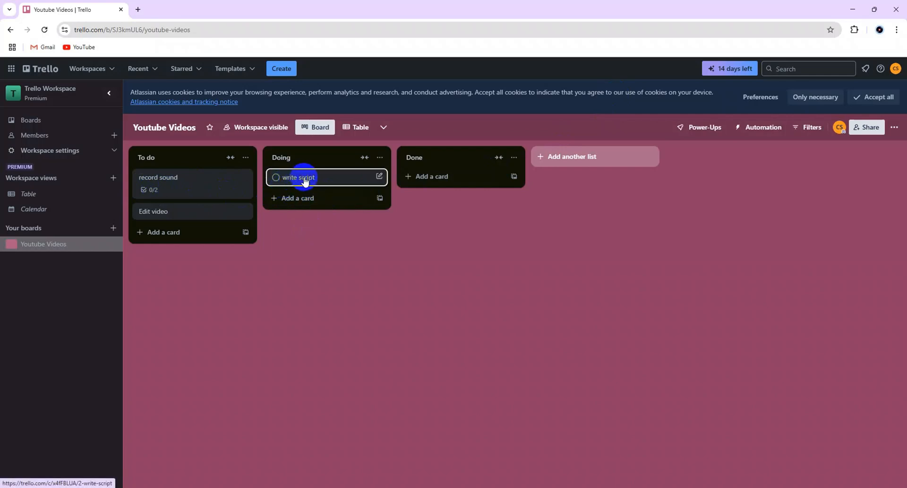
left_click_drag(307, 178, 442, 176)
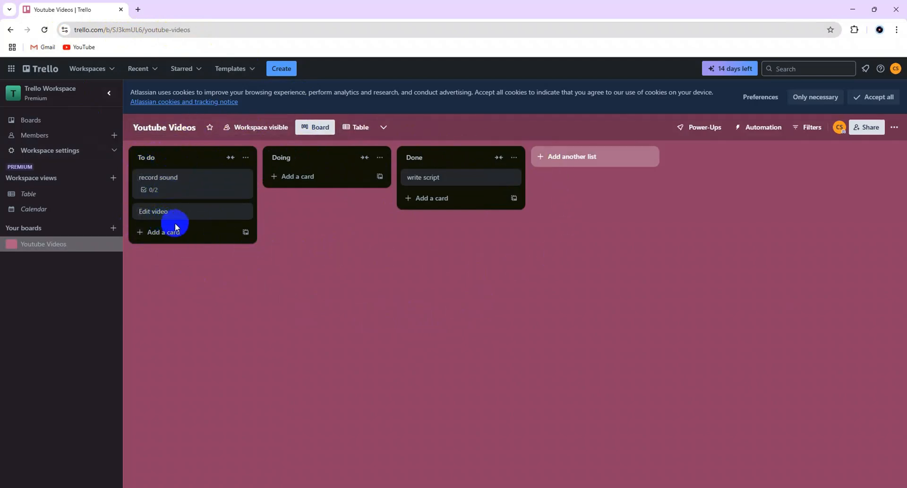
- View the workspace's calendar, table and boards overview, and return to the "Youtube Videos" board
left_click(40, 208)
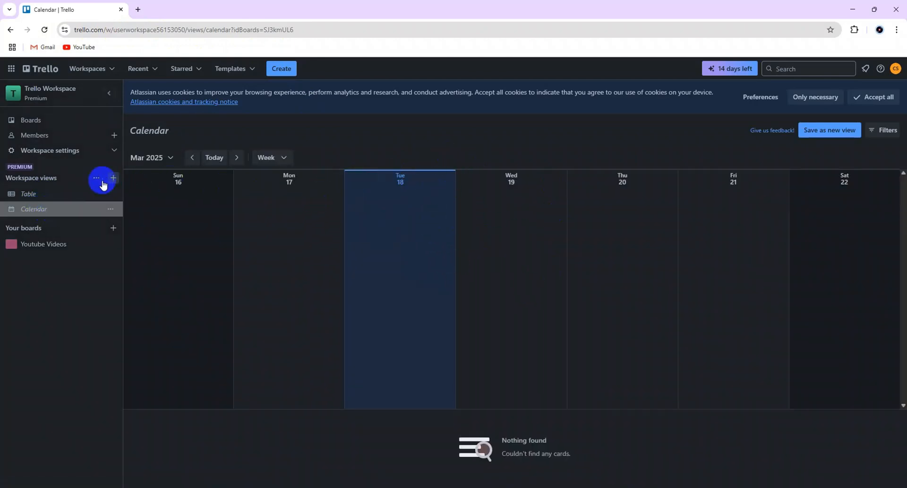
left_click(34, 195)
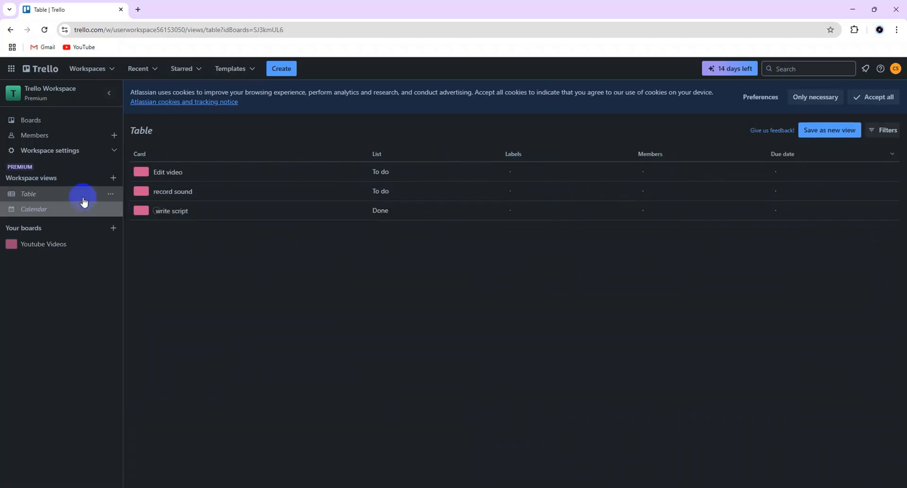
left_click(38, 123)
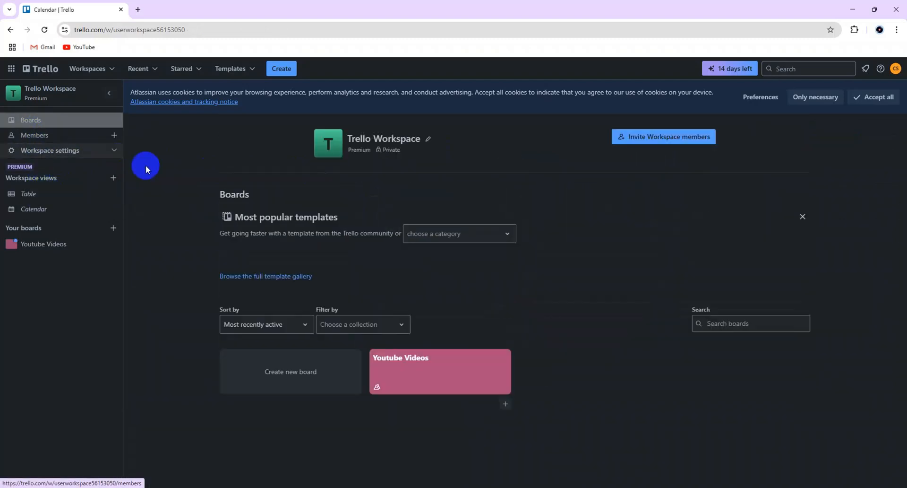
left_click(416, 421)
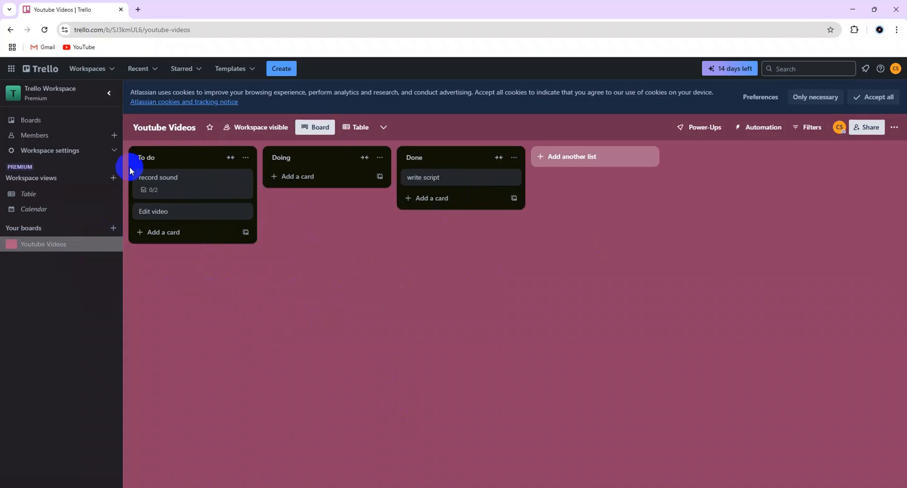
- Create a new board titled "Office" with the default background and expand the workspace's list of boards
left_click(114, 228)
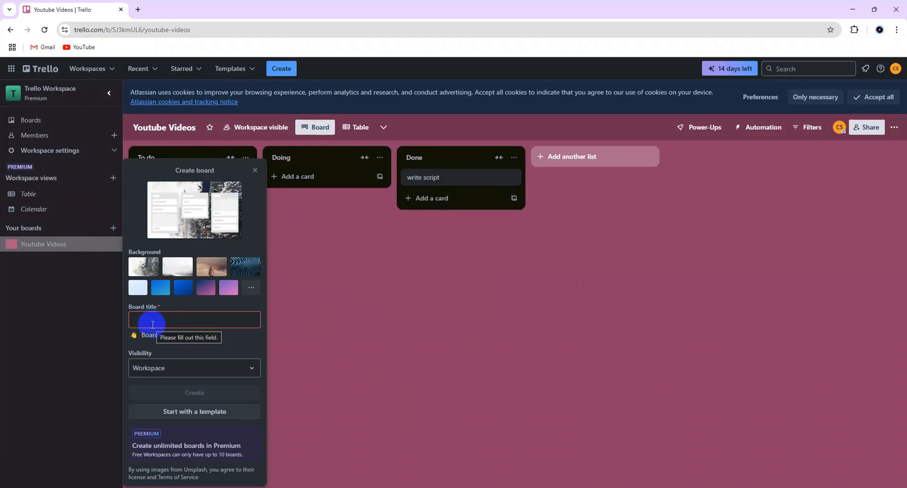
type("Y")
key("BackSpace")
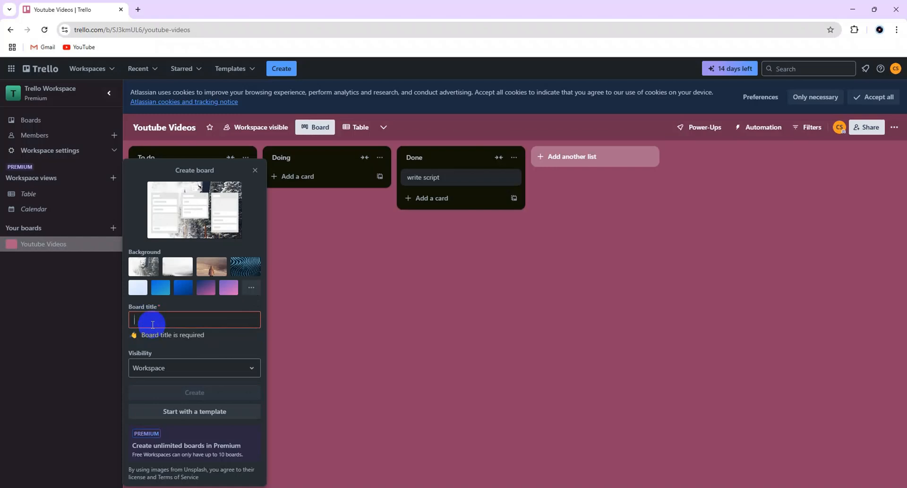
type("Office")
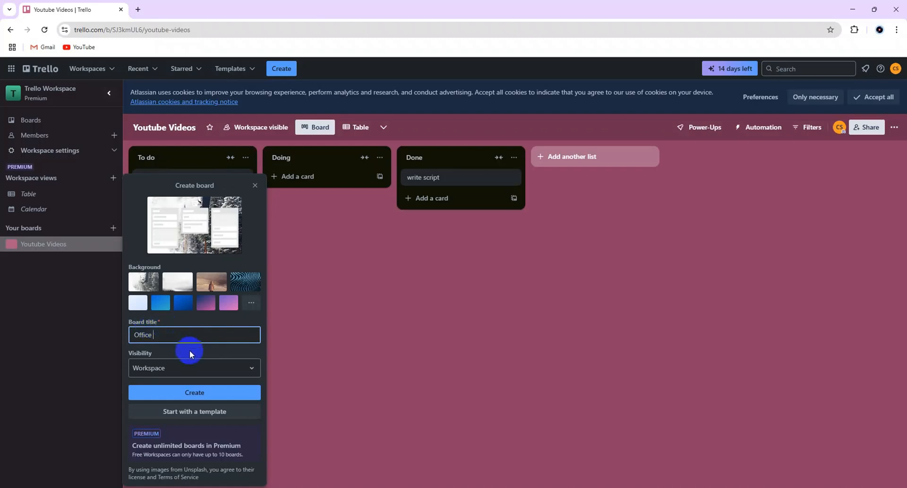
left_click(191, 391)
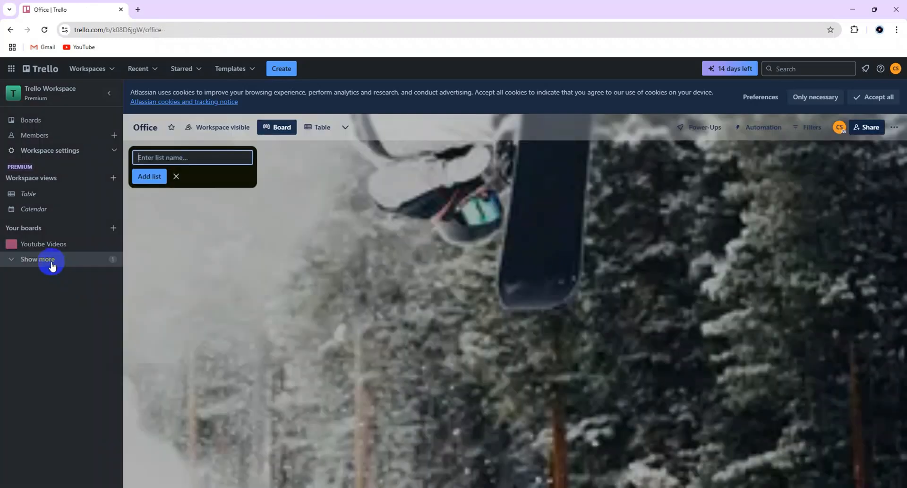
left_click(11, 259)
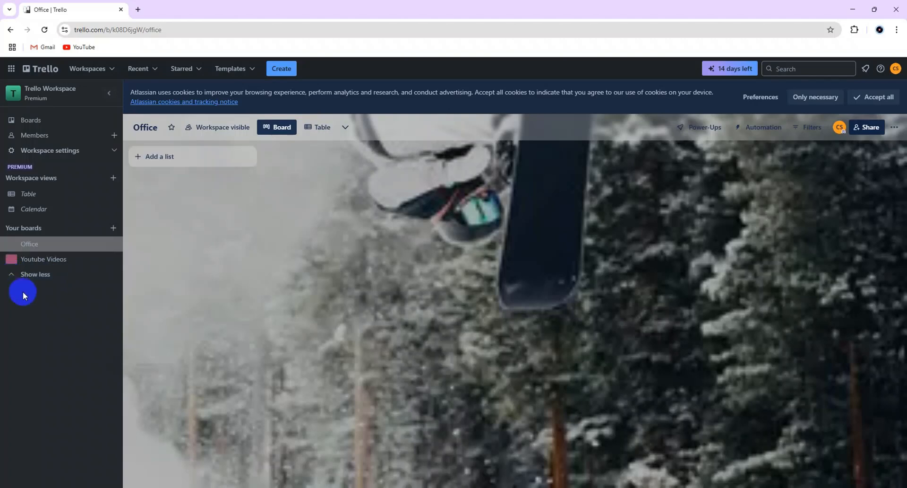
- Add the lists "To Do", "In Progress", "Review" and "Done" to the "Office" board
left_click(181, 156)
type("To Do")
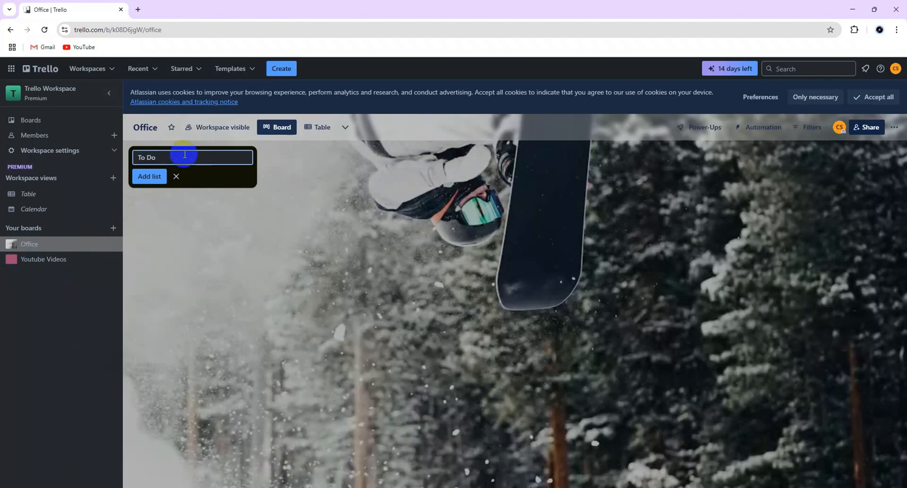
key("Return")
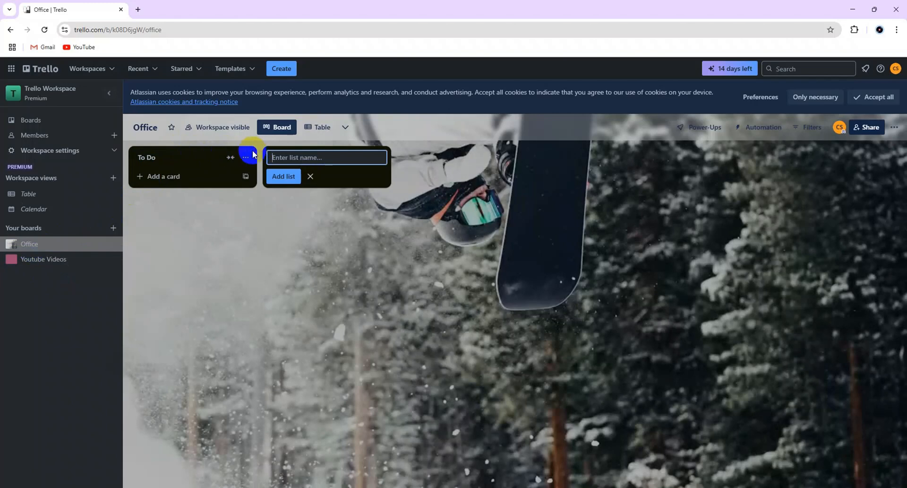
type("In")
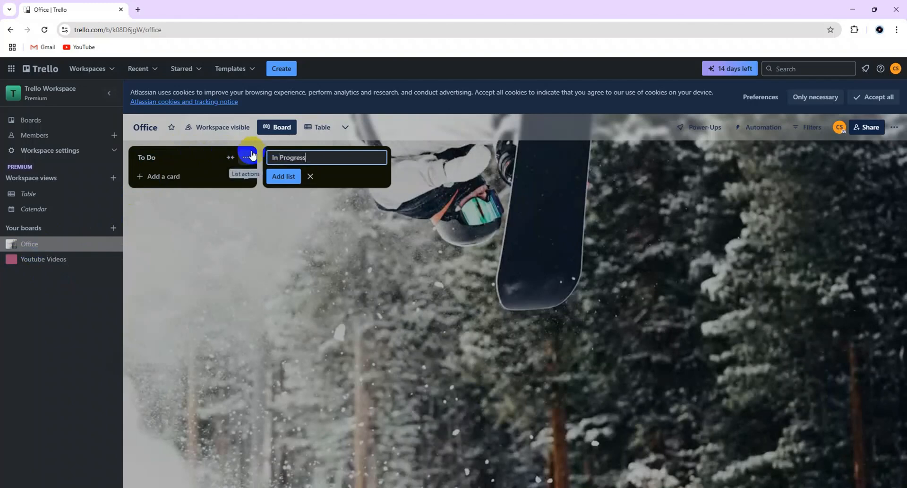
type(" Progress")
key("Return")
type("Review")
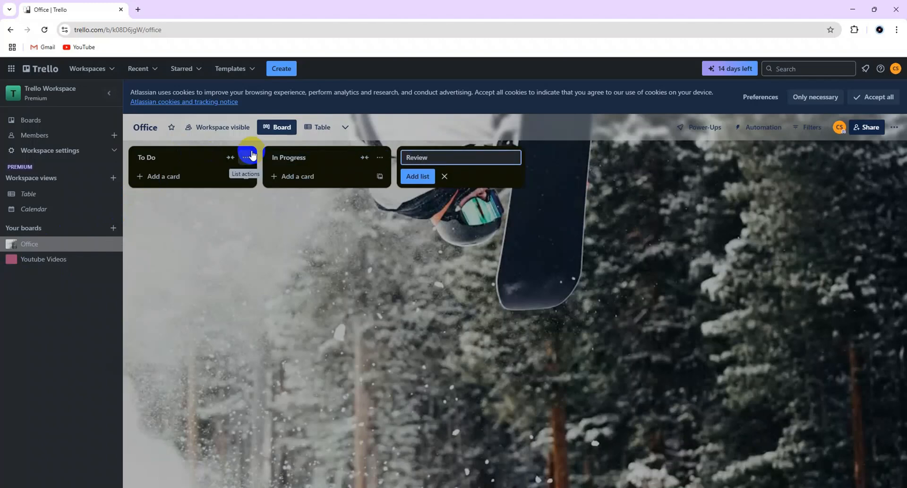
key("Return")
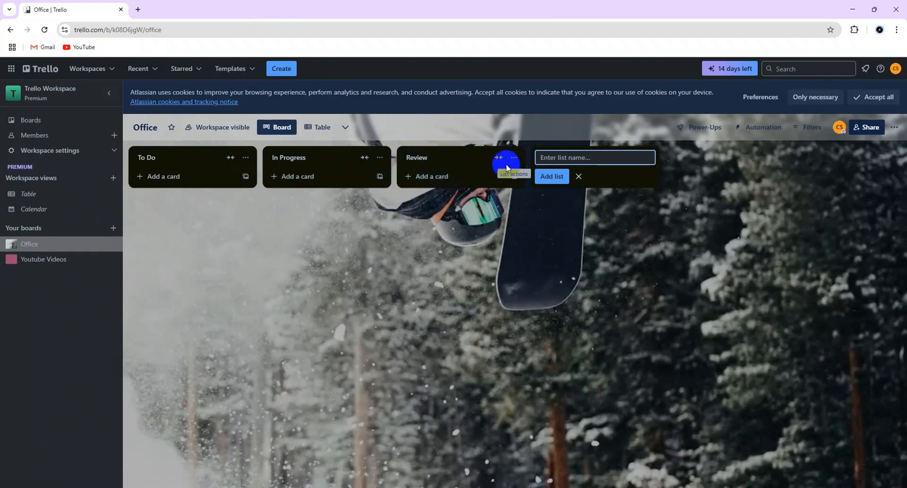
type("Done")
key("Return")
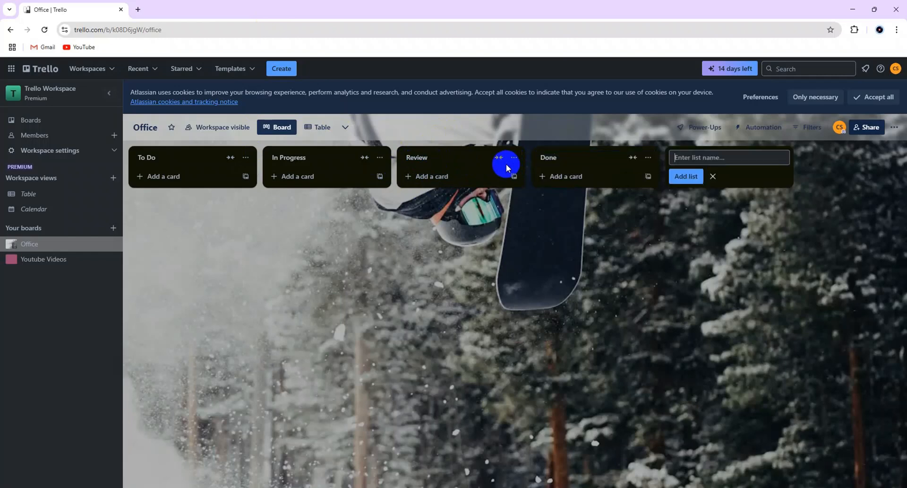
- Add a card titled "taks 1" to the To Do list
left_click(173, 177)
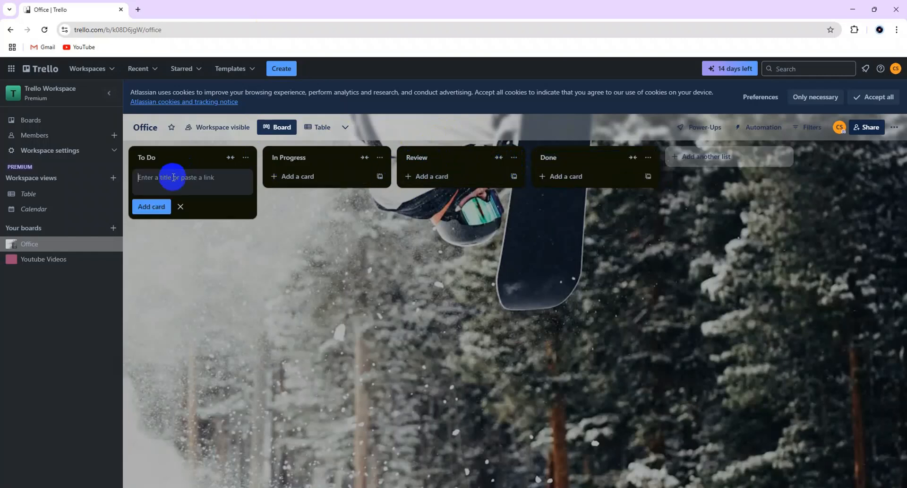
type("tak")
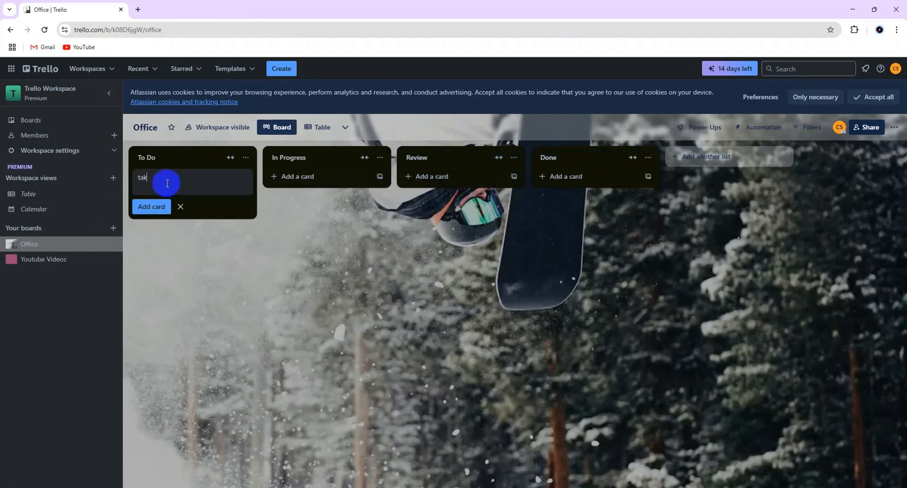
type("s 1")
key("Return")
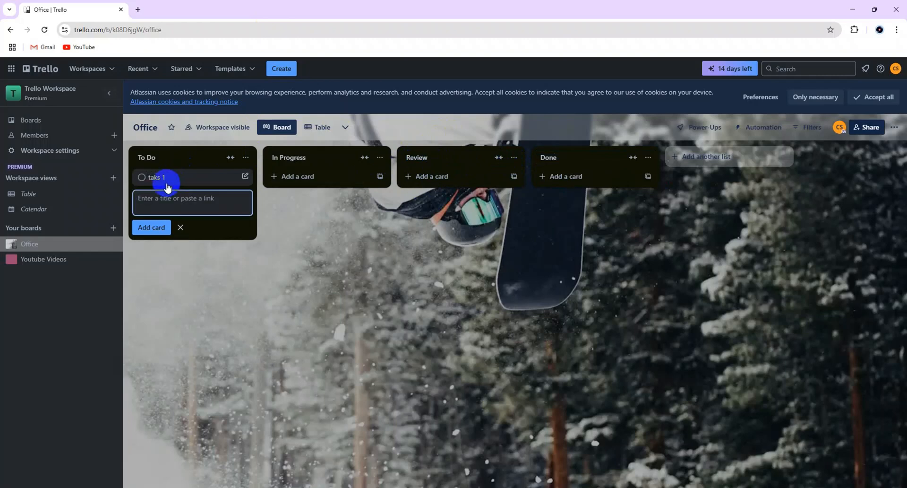
- Move the "taks 1" card to In Progress and on to Review, and minimize the browser window
left_click_drag(175, 180, 305, 171)
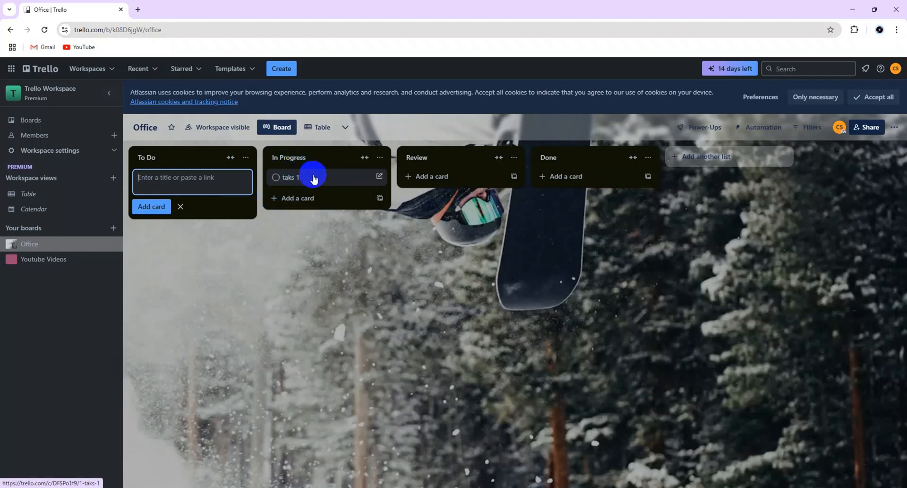
left_click_drag(314, 178, 444, 176)
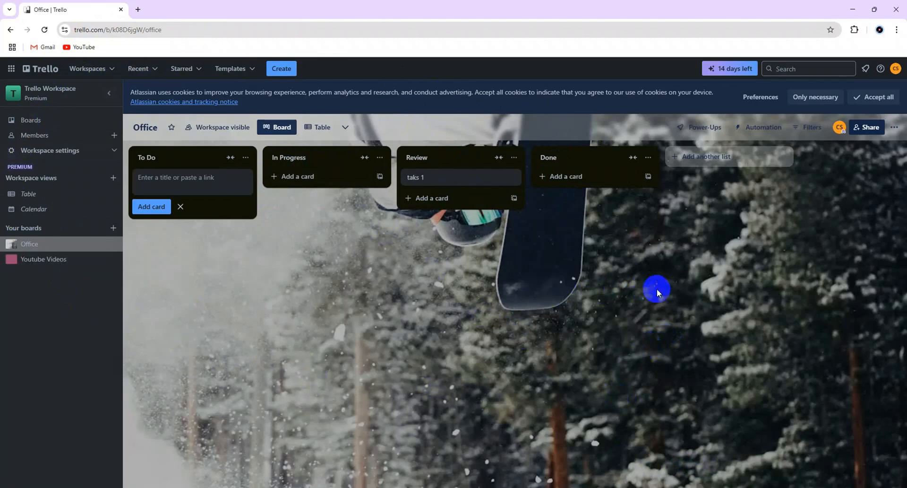
left_click(852, 10)
left_click(852, 10)
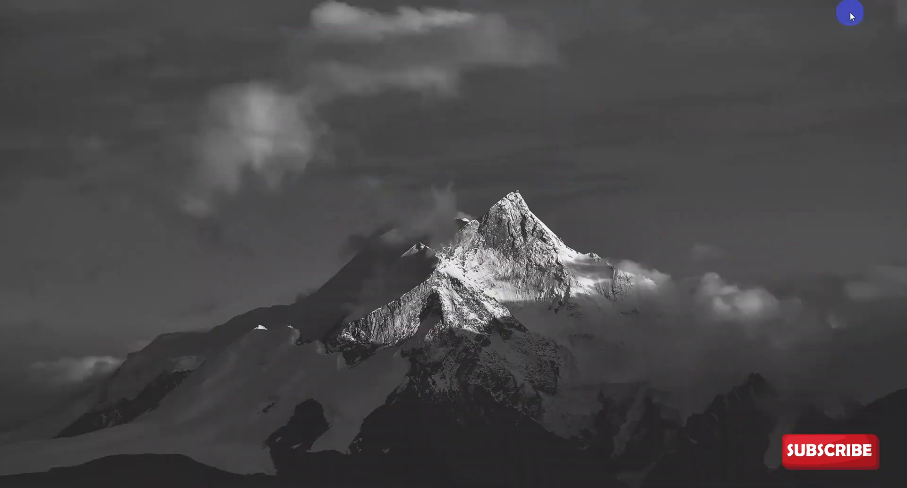